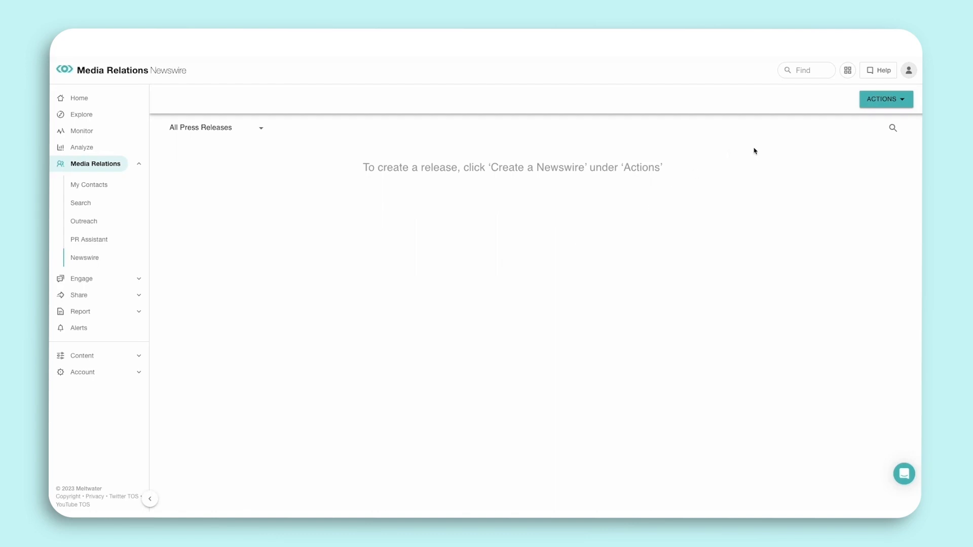
Open the form for adding a company from the newswire account management
{"action": "left_click", "coordinate": [860, 116]}
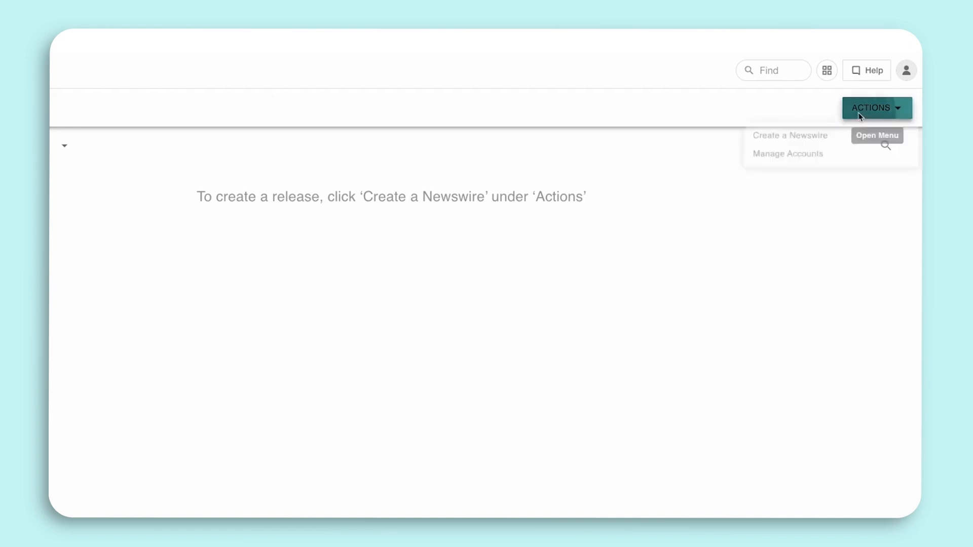
{"action": "left_click", "coordinate": [822, 161]}
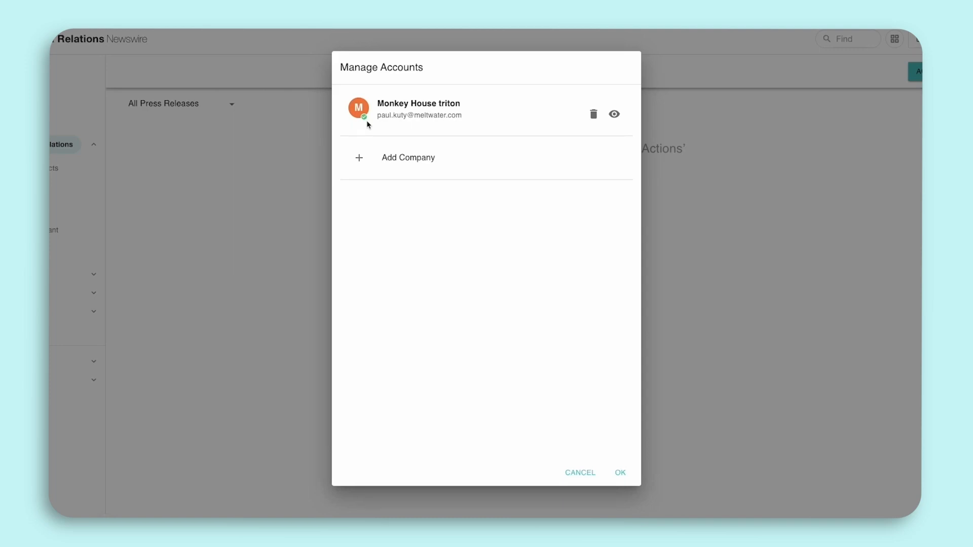
{"action": "mouse_move", "coordinate": [366, 122]}
{"action": "left_click", "coordinate": [401, 160]}
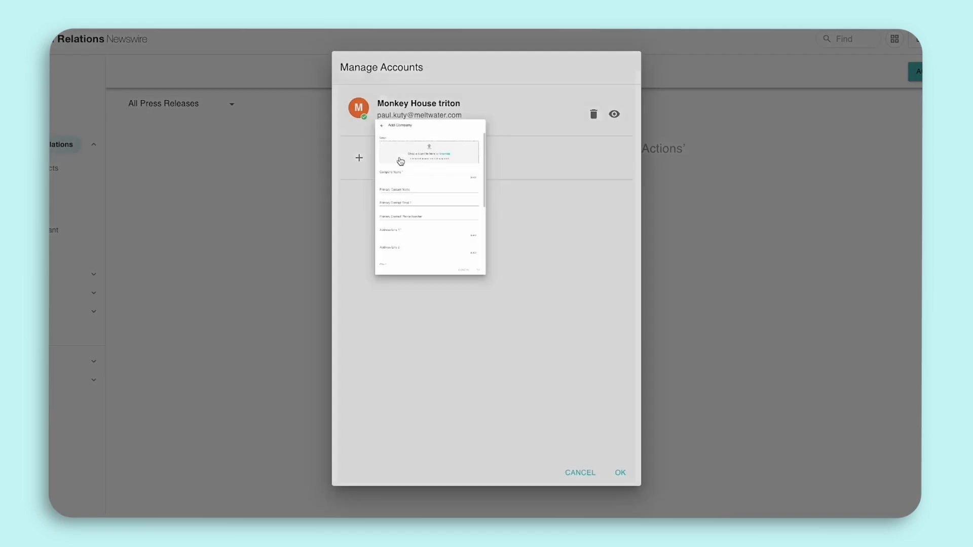
Review the logo, contact, address and organization fields of the Add Company form, and close account management without adding a company
{"action": "scroll", "coordinate": [400, 161], "scroll_direction": "down", "scroll_amount": 1}
{"action": "scroll", "coordinate": [400, 161], "scroll_direction": "up", "scroll_amount": 1}
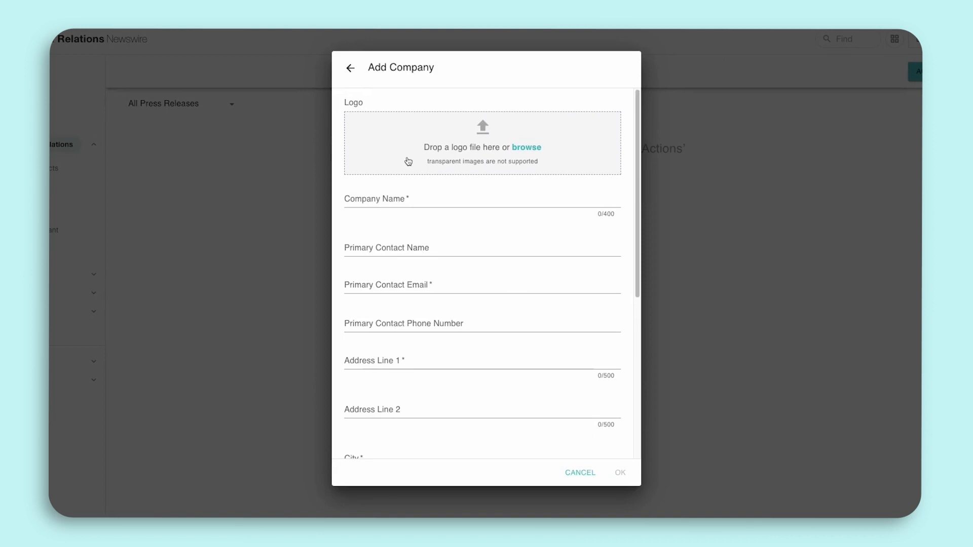
{"action": "scroll", "coordinate": [417, 200], "scroll_direction": "down", "scroll_amount": 1}
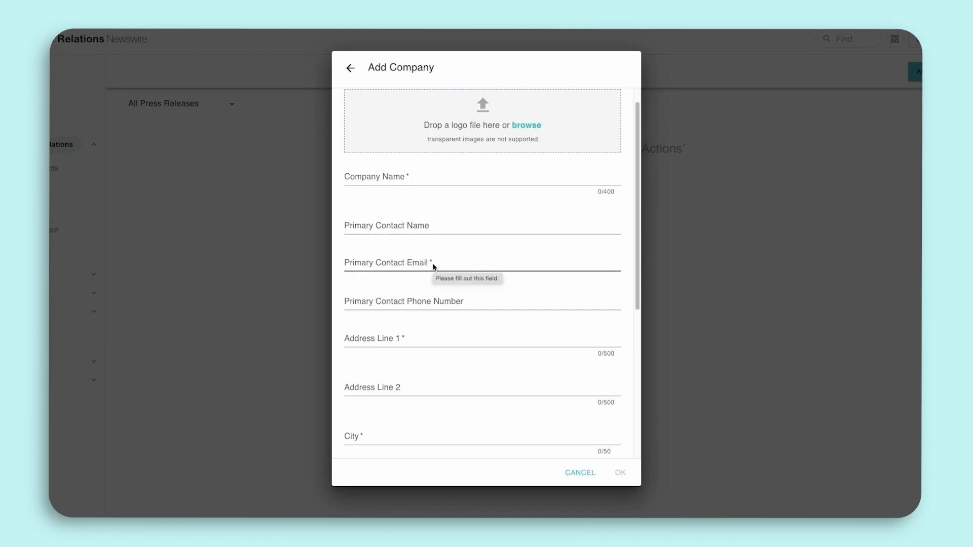
{"action": "scroll", "coordinate": [434, 265], "scroll_direction": "down", "scroll_amount": 5}
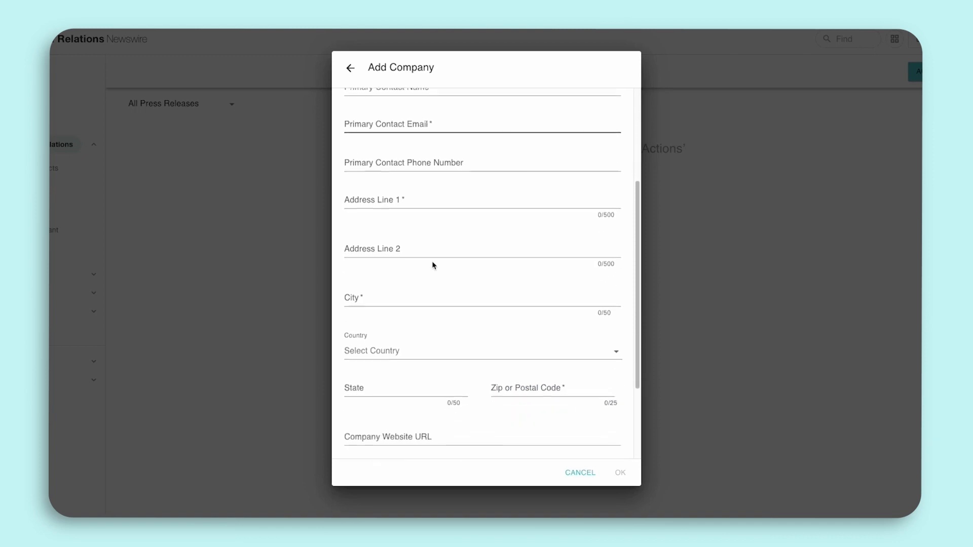
{"action": "scroll", "coordinate": [472, 338], "scroll_direction": "down", "scroll_amount": 1}
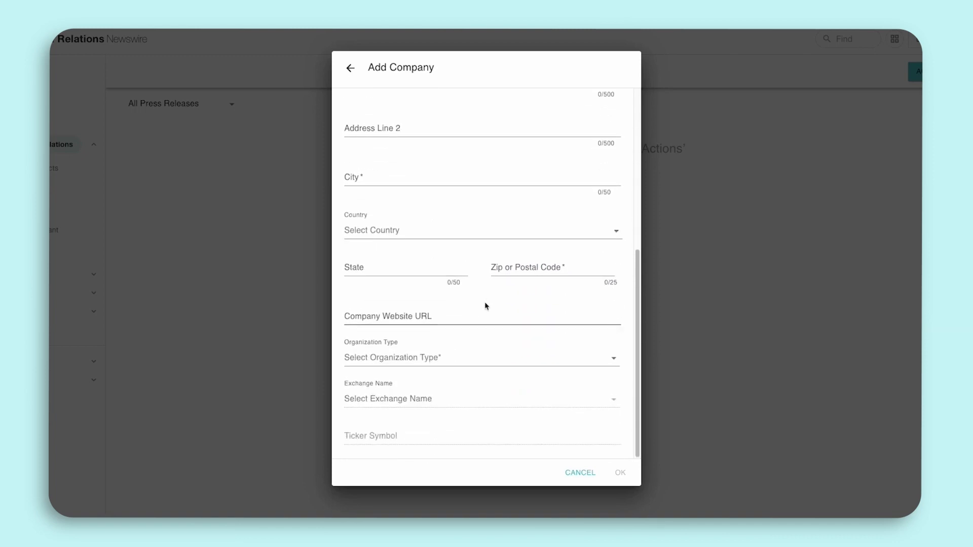
{"action": "left_click", "coordinate": [583, 478]}
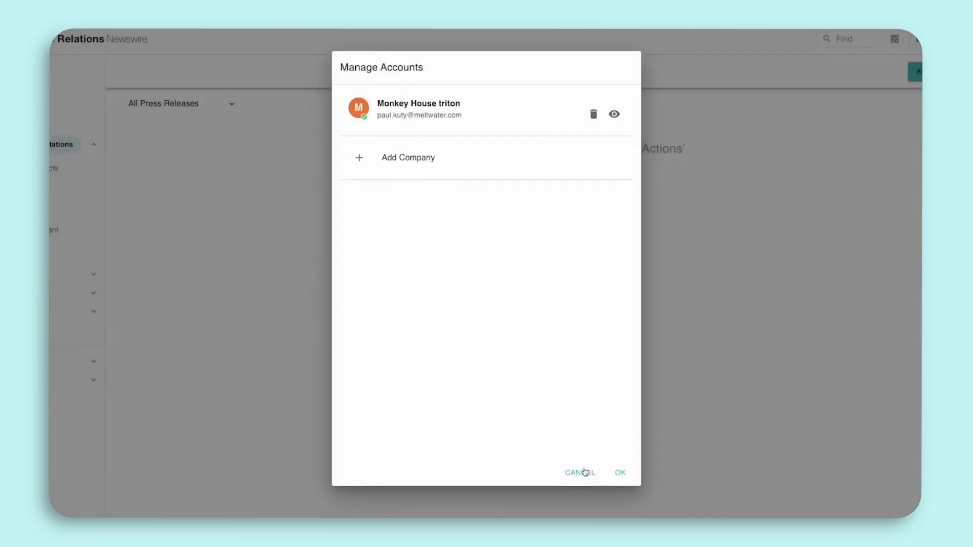
{"action": "left_click", "coordinate": [581, 478]}
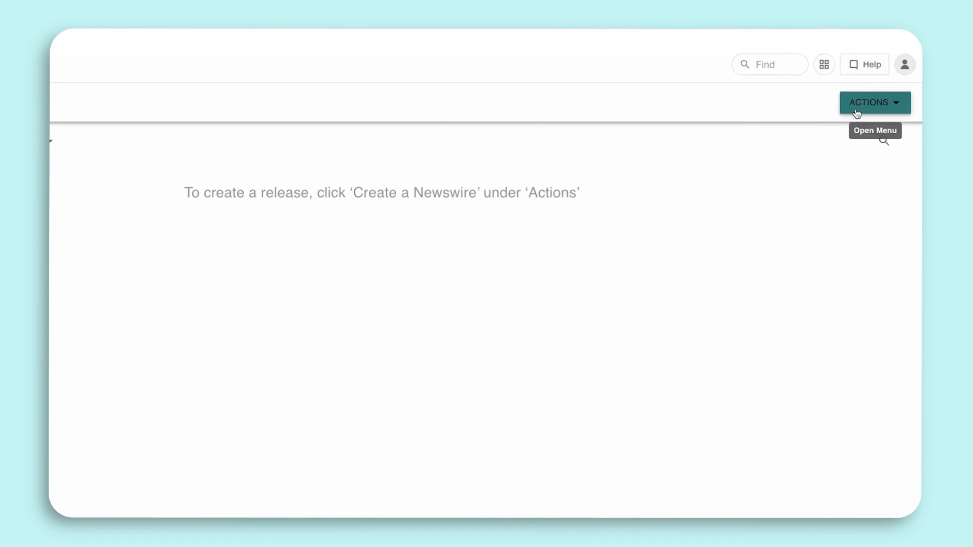
Start a new newswire and add the USA National newsline as its destination
{"action": "left_click", "coordinate": [857, 113]}
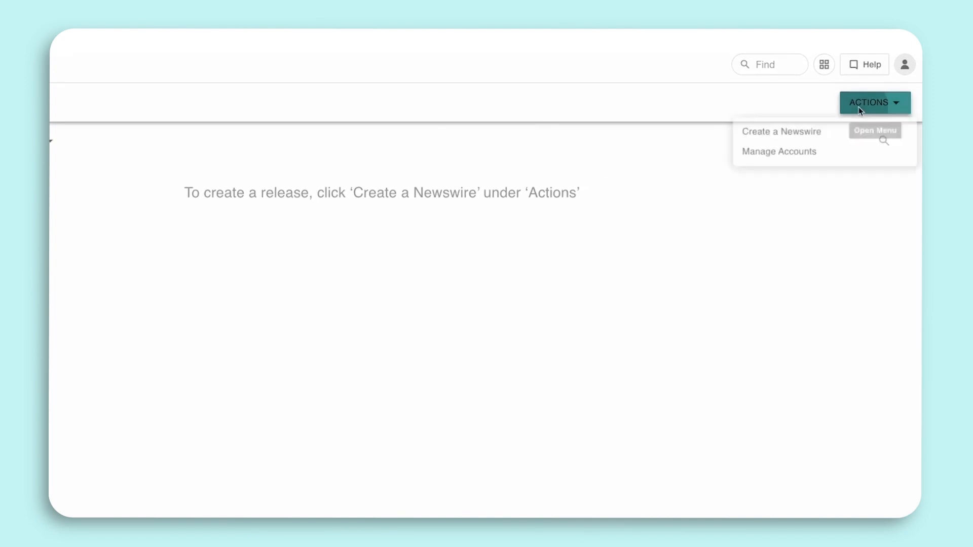
{"action": "left_click", "coordinate": [826, 134]}
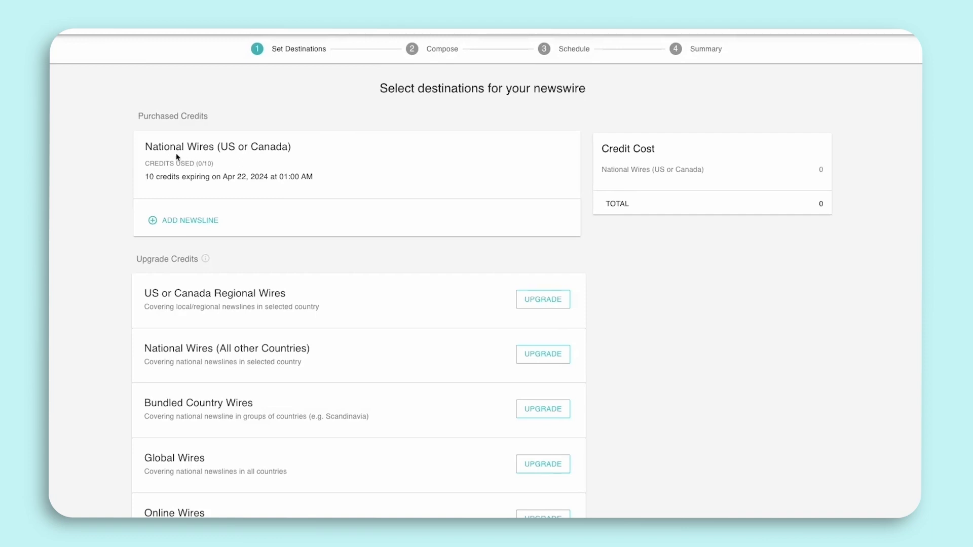
{"action": "left_click", "coordinate": [185, 228]}
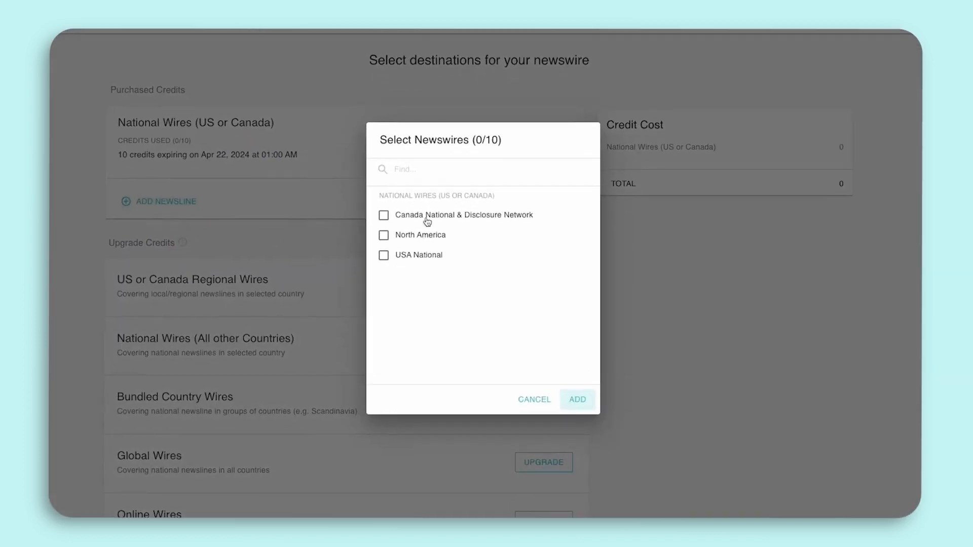
{"action": "left_click", "coordinate": [399, 256]}
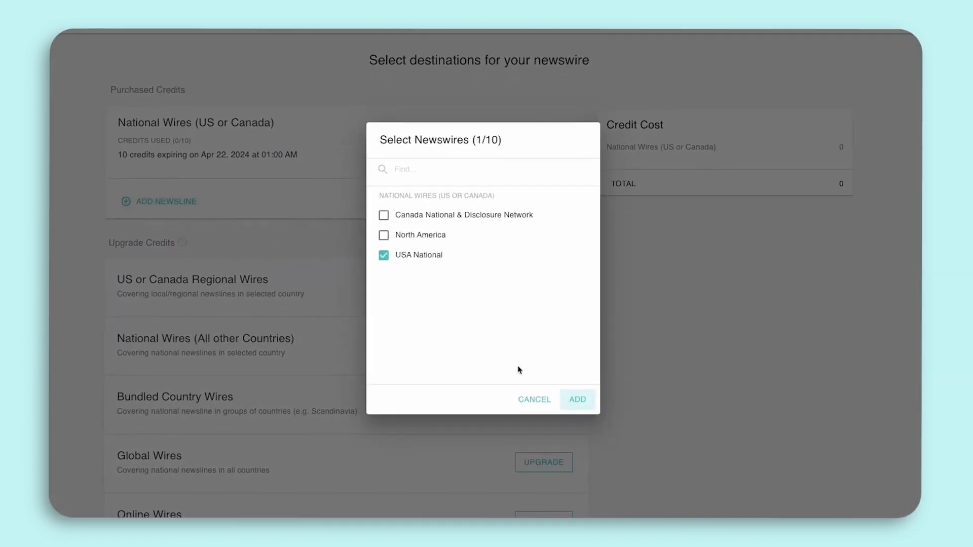
{"action": "left_click", "coordinate": [587, 403]}
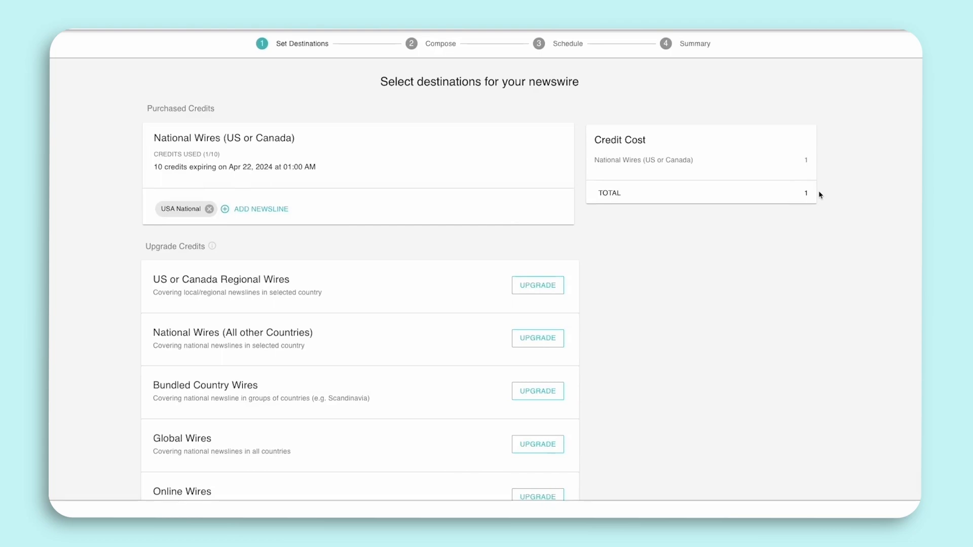
Add the Canada National & Disclosure Network newsline to the destinations and remove it again
{"action": "left_click", "coordinate": [260, 209]}
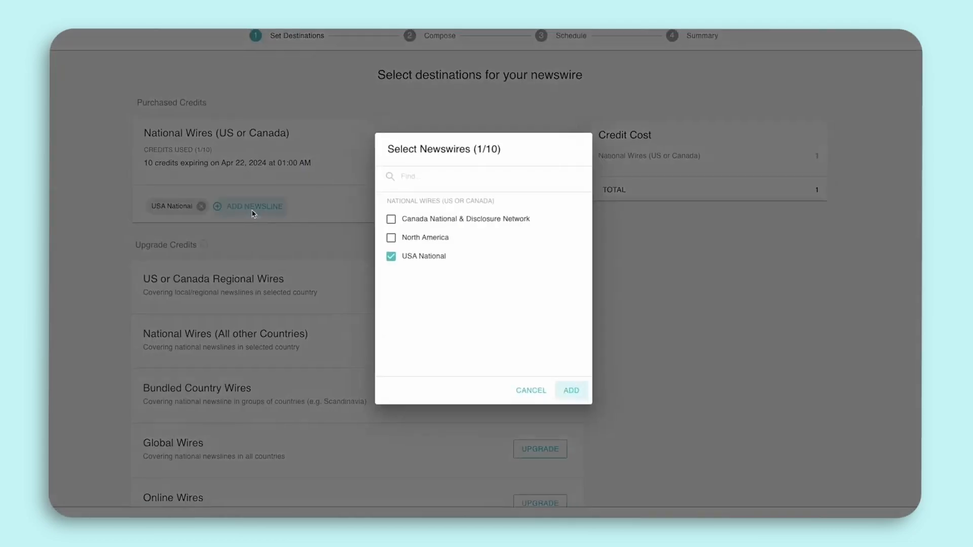
{"action": "left_click", "coordinate": [440, 227]}
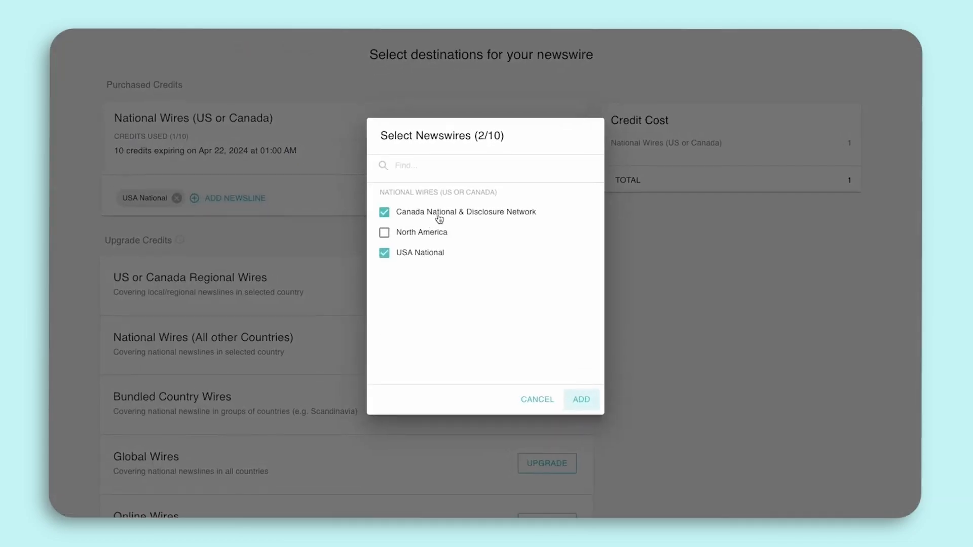
{"action": "left_click", "coordinate": [581, 399]}
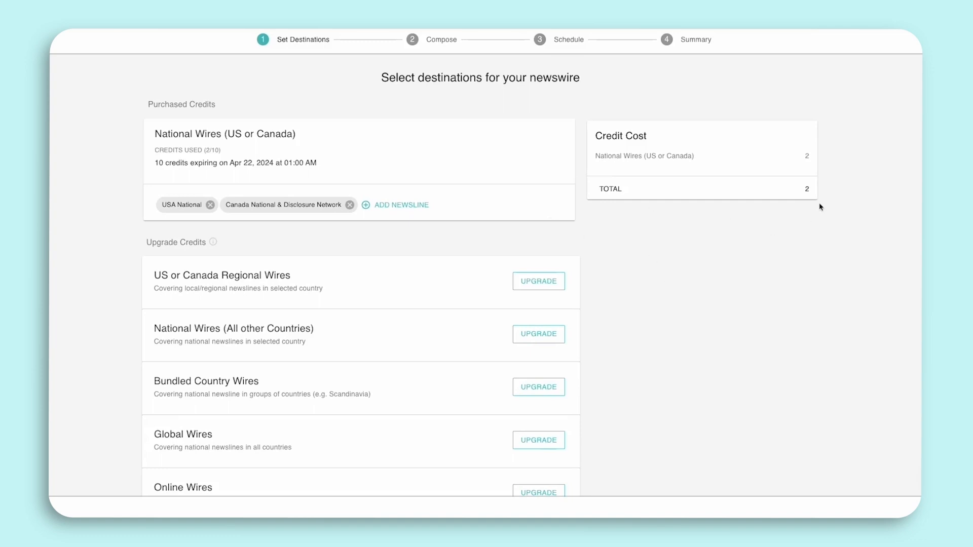
{"action": "left_click", "coordinate": [349, 204]}
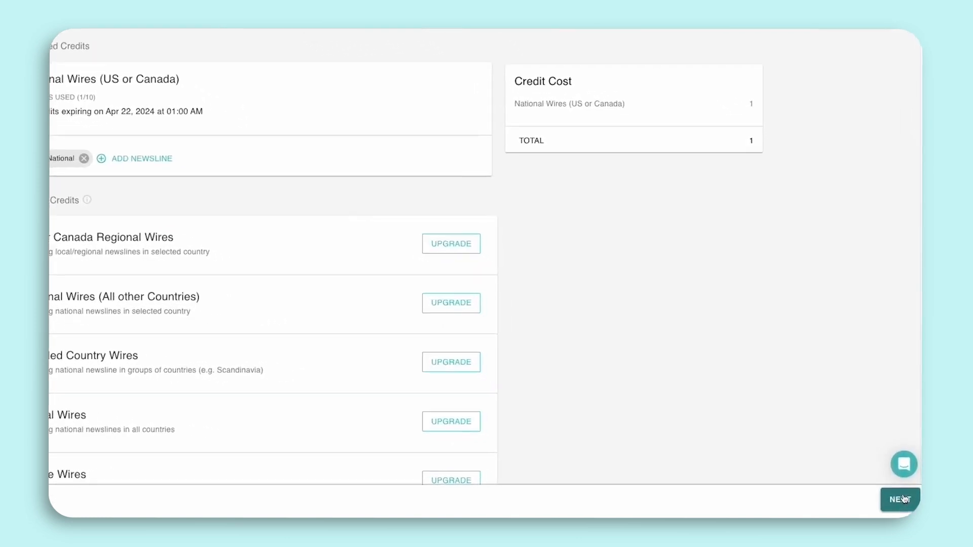
Proceed to the Compose stage and look over the logo, header and body sections of the newswire
{"action": "left_click", "coordinate": [901, 499]}
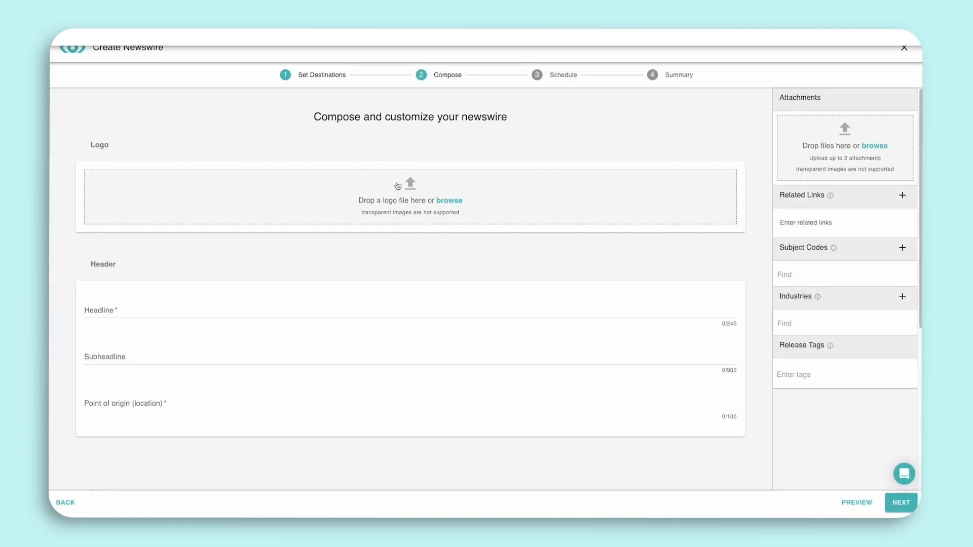
{"action": "scroll", "coordinate": [353, 236], "scroll_direction": "down", "scroll_amount": 2}
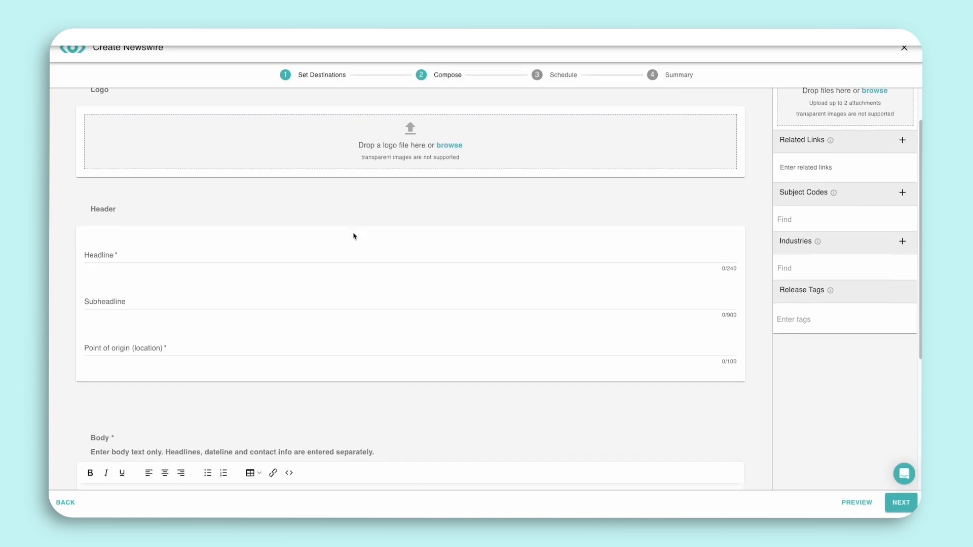
{"action": "scroll", "coordinate": [304, 246], "scroll_direction": "down", "scroll_amount": 2}
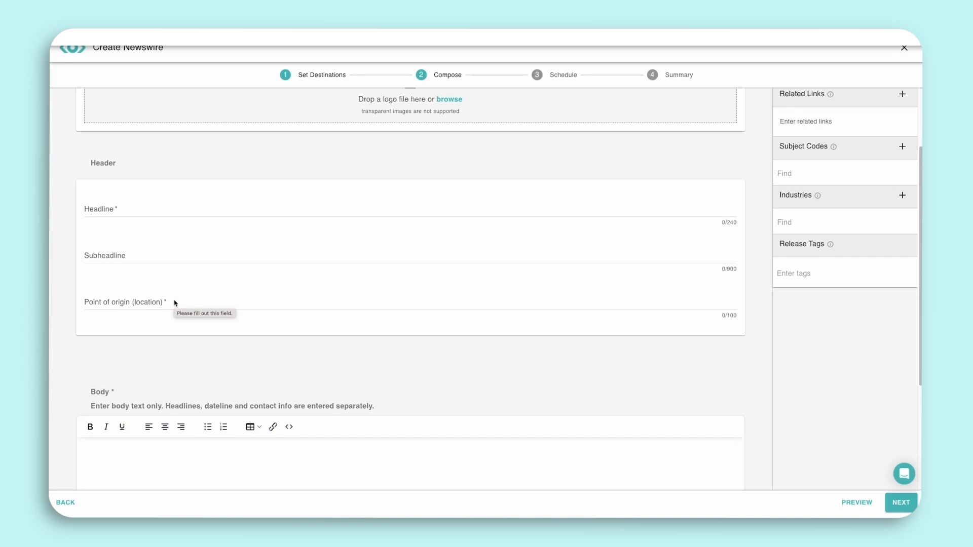
{"action": "scroll", "coordinate": [175, 304], "scroll_direction": "down", "scroll_amount": 4}
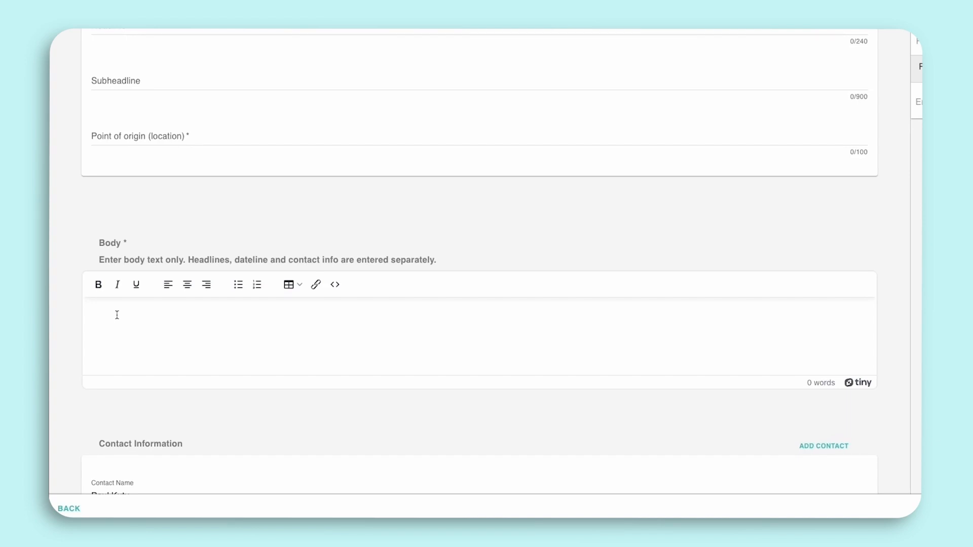
Enter "test" as the newswire body text and make it bold, italic and underlined
{"action": "type", "text": "test"}
{"action": "double_click", "coordinate": [99, 313]}
{"action": "left_click", "coordinate": [99, 285]}
{"action": "left_click", "coordinate": [117, 287]}
{"action": "left_click", "coordinate": [136, 286]}
Try centre and right alignment on the body text, and set it to left alignment
{"action": "left_click", "coordinate": [185, 288]}
{"action": "left_click", "coordinate": [210, 292]}
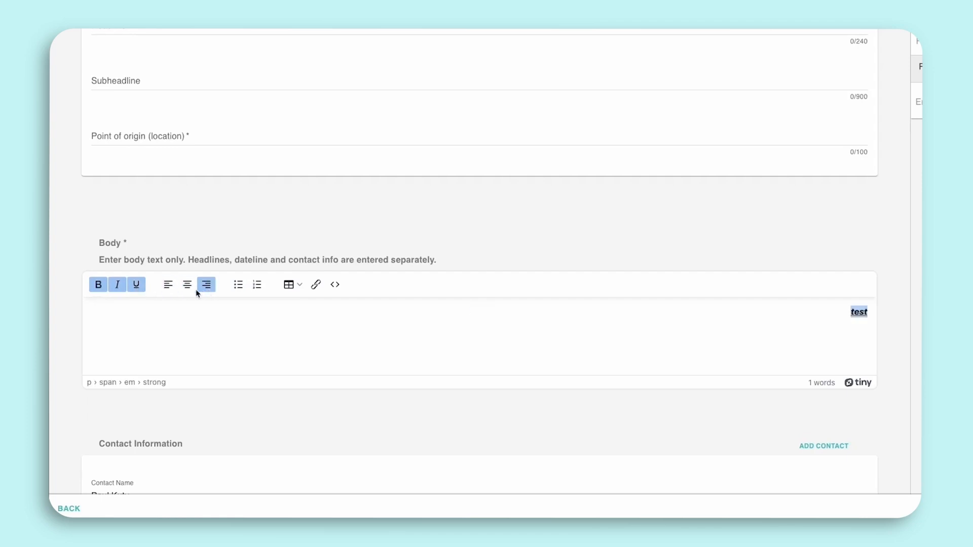
{"action": "left_click", "coordinate": [168, 285]}
{"action": "left_click", "coordinate": [171, 308]}
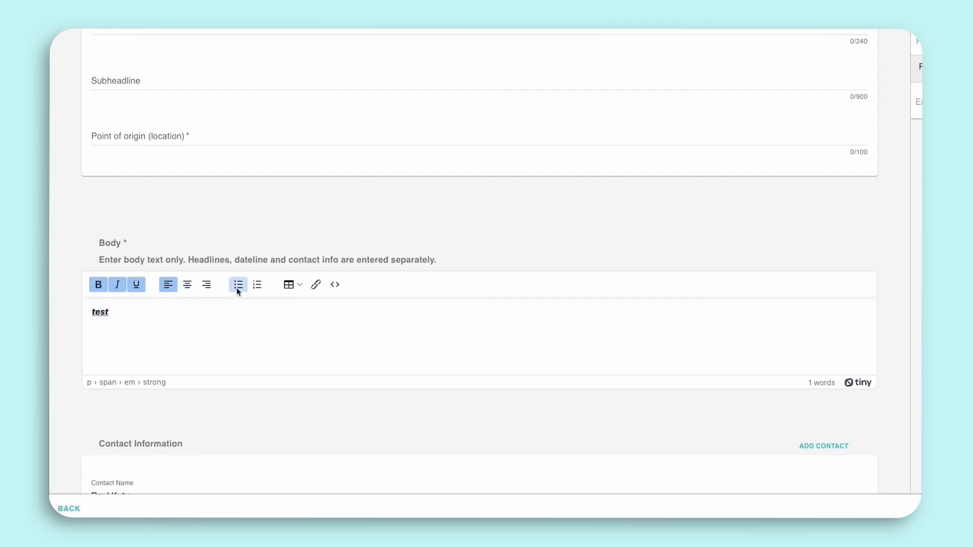
Check the body editor's table insertion options, including a 2x3 grid, without inserting a table
{"action": "left_click", "coordinate": [290, 285]}
{"action": "mouse_move", "coordinate": [307, 323]}
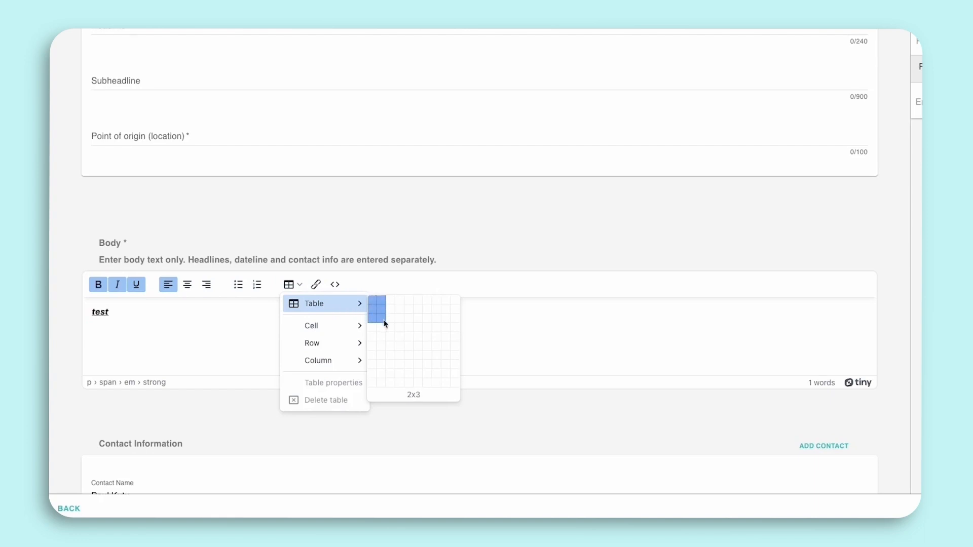
{"action": "left_click", "coordinate": [320, 257]}
Inspect the link settings for the body word "test" and the body's HTML source code without changing either
{"action": "double_click", "coordinate": [98, 313]}
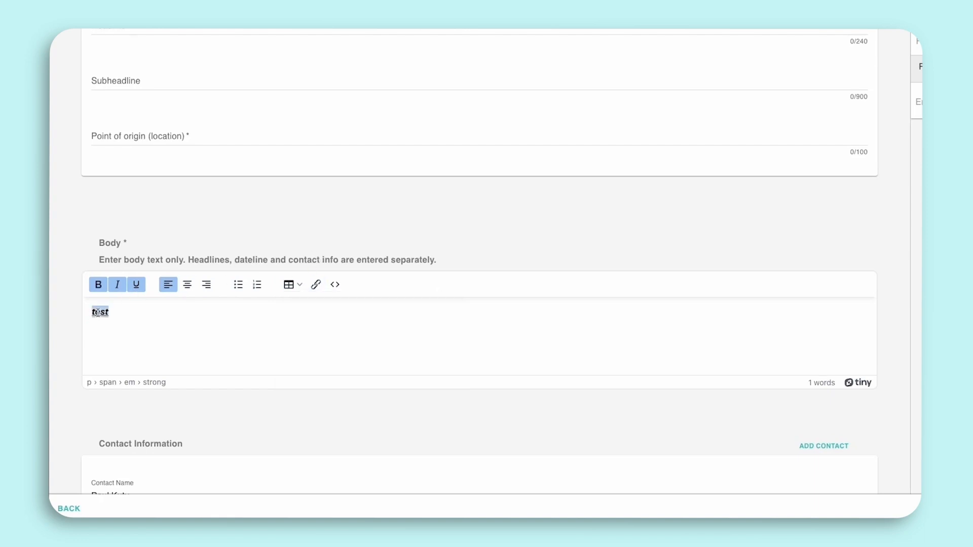
{"action": "left_click", "coordinate": [316, 286]}
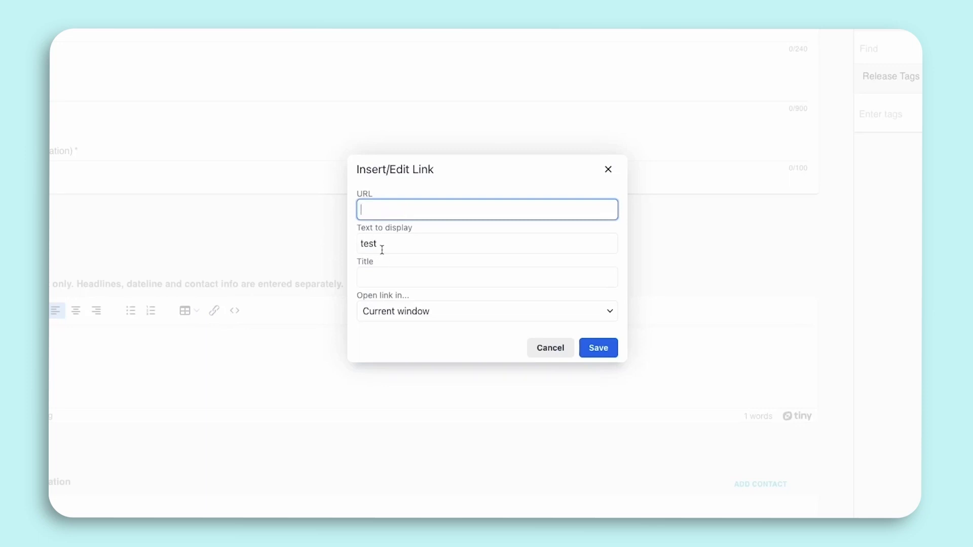
{"action": "left_click", "coordinate": [374, 273]}
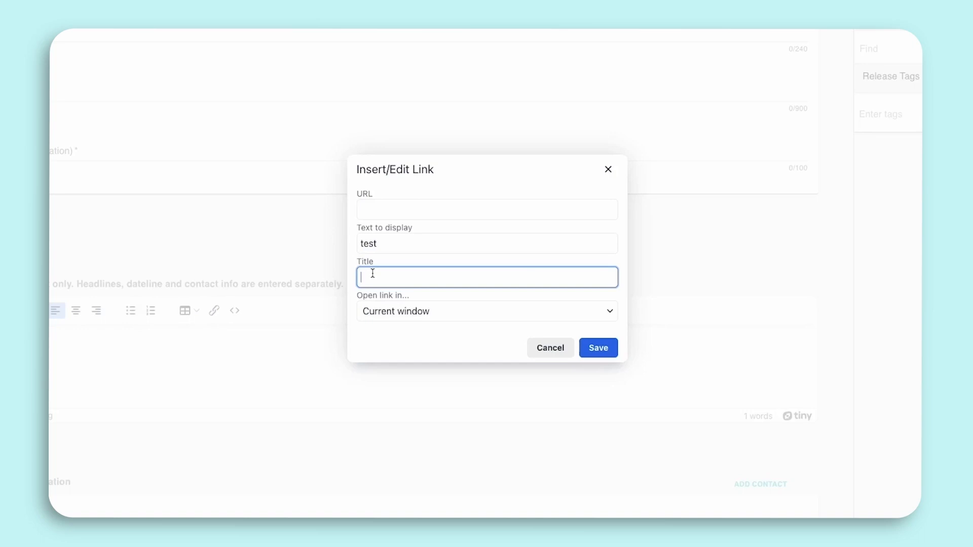
{"action": "left_click", "coordinate": [396, 313]}
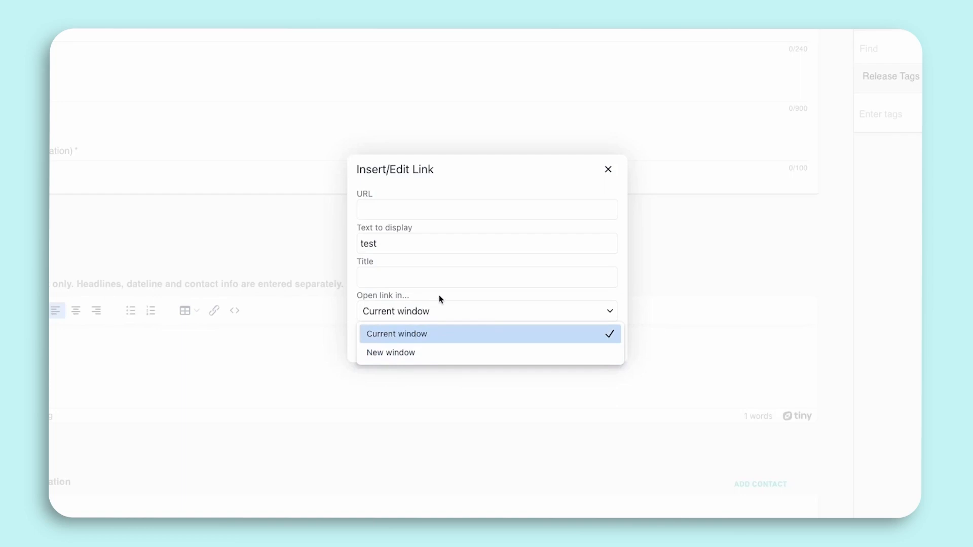
{"action": "left_click", "coordinate": [609, 169]}
{"action": "left_click", "coordinate": [608, 169]}
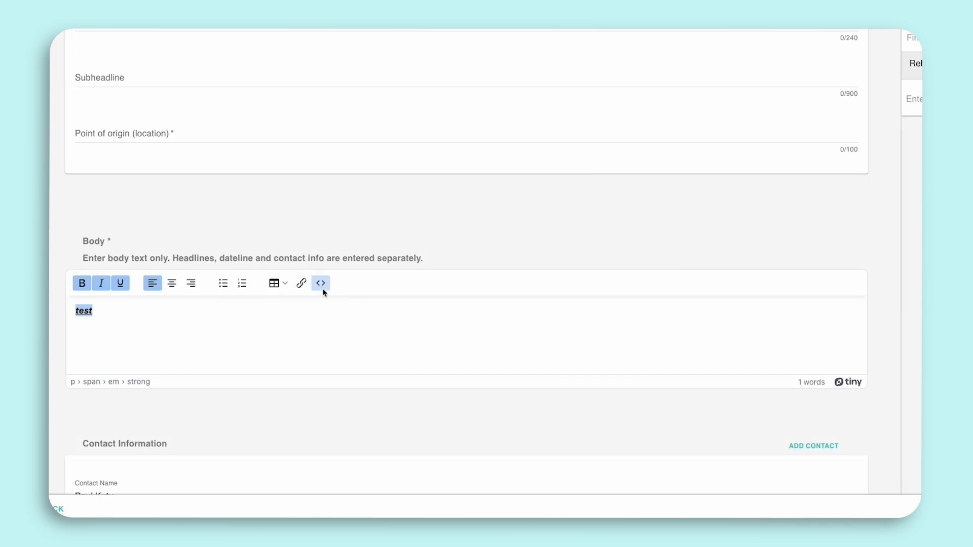
{"action": "left_click", "coordinate": [322, 283]}
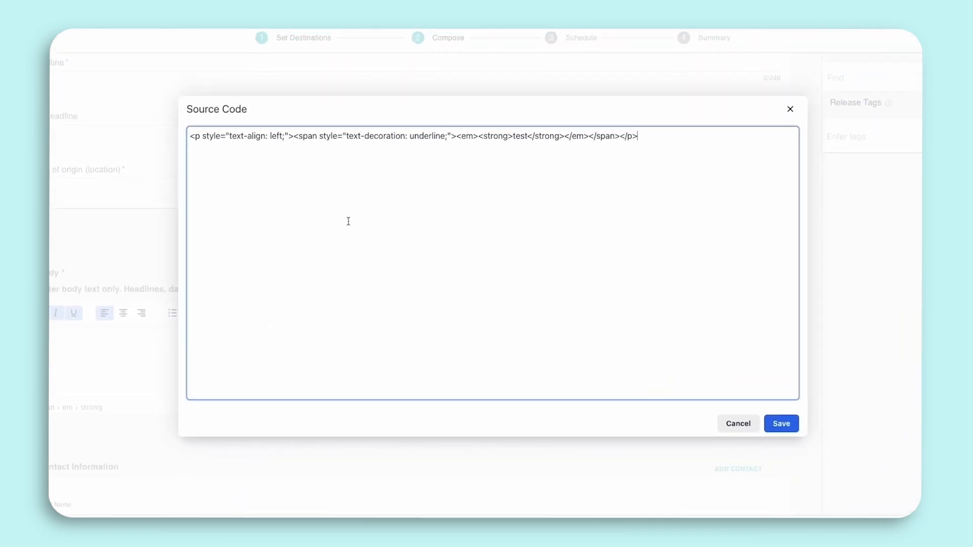
{"action": "left_click", "coordinate": [732, 430]}
Clear the contact name in the newswire's contact information
{"action": "scroll", "coordinate": [478, 326], "scroll_direction": "down", "scroll_amount": 3}
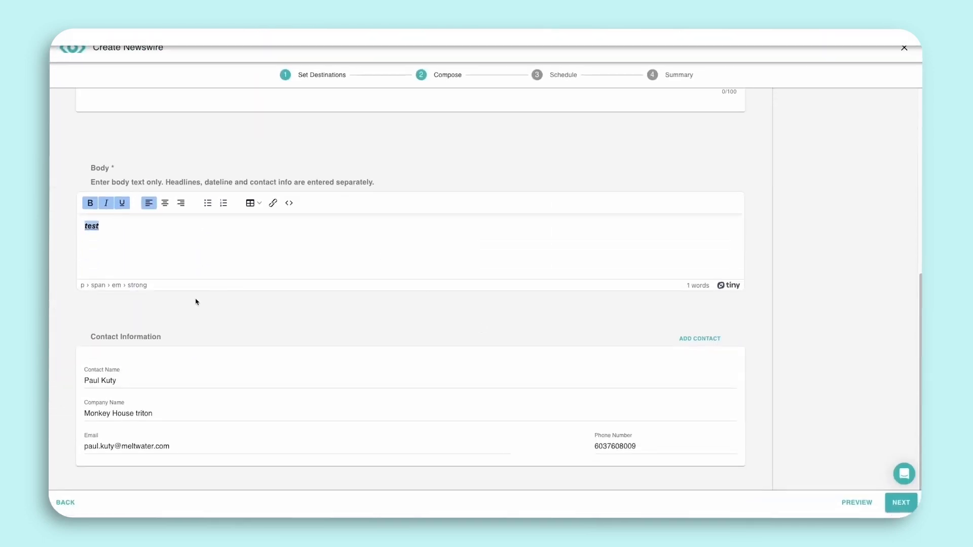
{"action": "triple_click", "coordinate": [127, 380]}
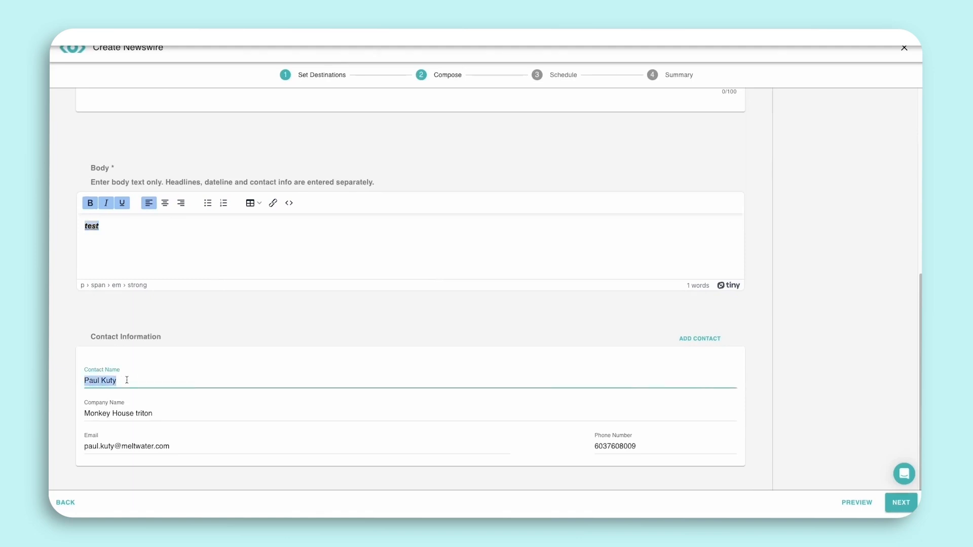
{"action": "key", "text": "BackSpace"}
Attach the Meltwater logo image to the newswire and open the attachment's title for editing
{"action": "scroll", "coordinate": [206, 339], "scroll_direction": "up", "scroll_amount": 10}
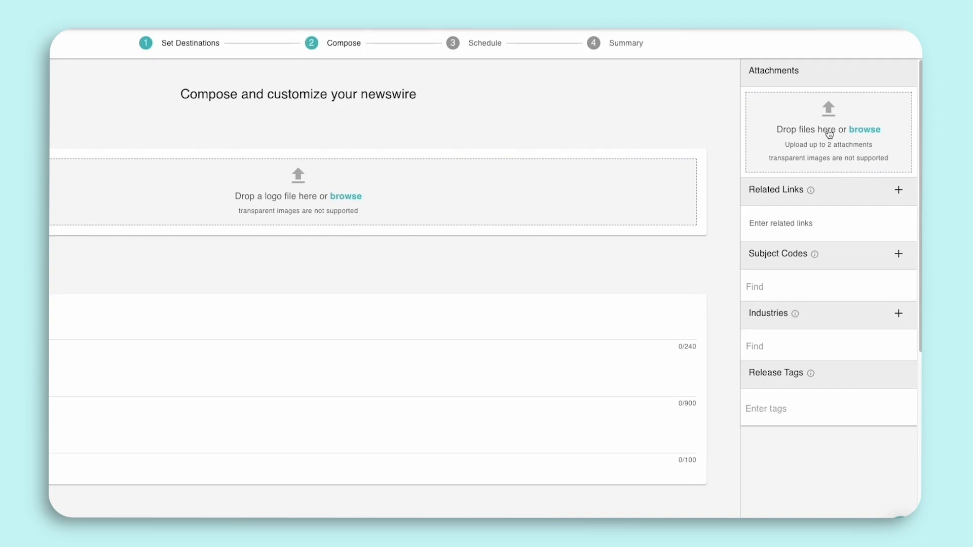
{"action": "left_click", "coordinate": [829, 134]}
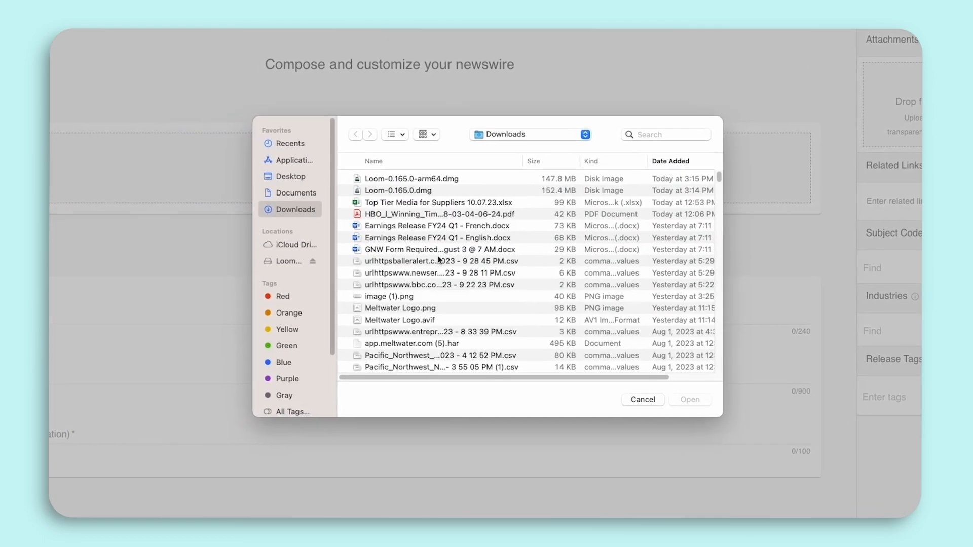
{"action": "scroll", "coordinate": [438, 259], "scroll_direction": "down", "scroll_amount": 3}
{"action": "double_click", "coordinate": [430, 271]}
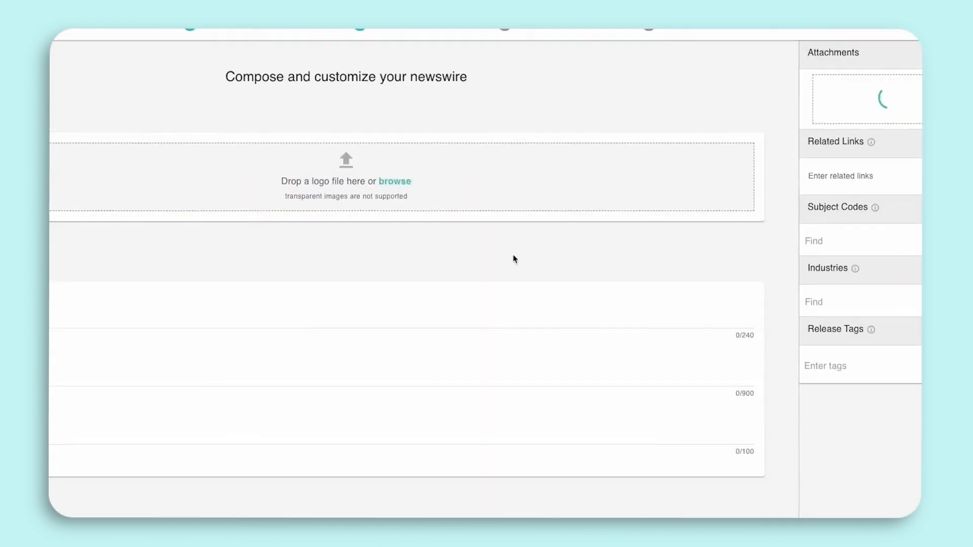
{"action": "scroll", "coordinate": [389, 203], "scroll_direction": "down", "scroll_amount": 1}
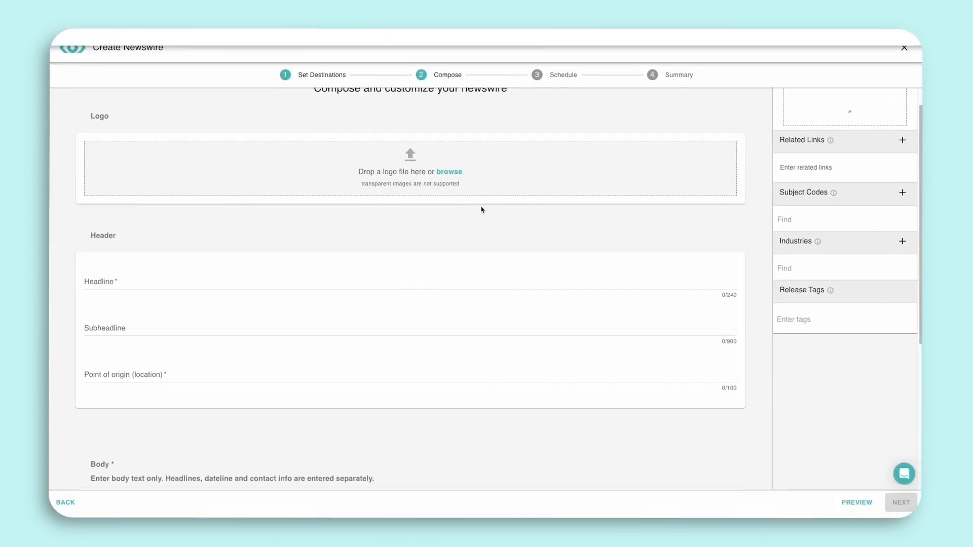
{"action": "scroll", "coordinate": [458, 241], "scroll_direction": "down", "scroll_amount": 3}
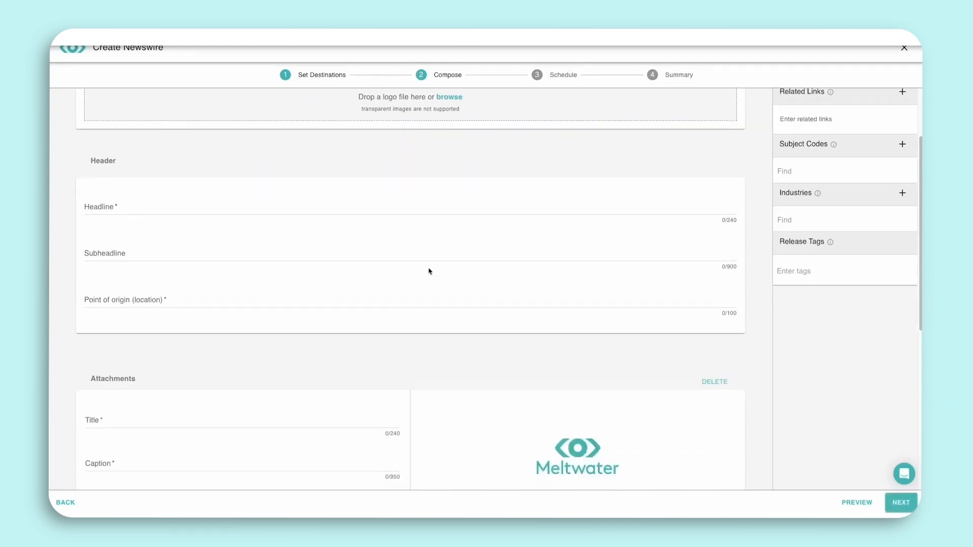
{"action": "left_click", "coordinate": [251, 332]}
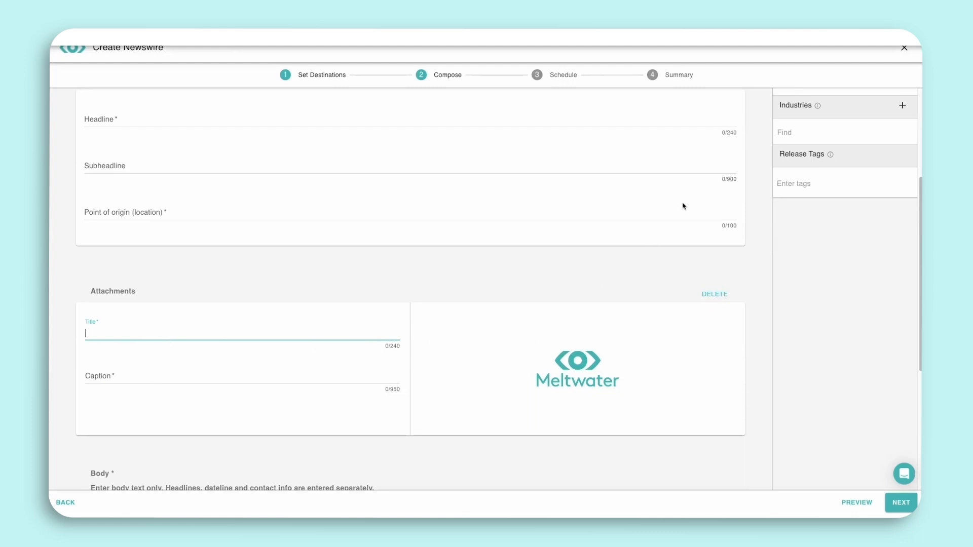
Check which details a related link requires in the newswire, without adding a link
{"action": "scroll", "coordinate": [682, 206], "scroll_direction": "up", "scroll_amount": 3}
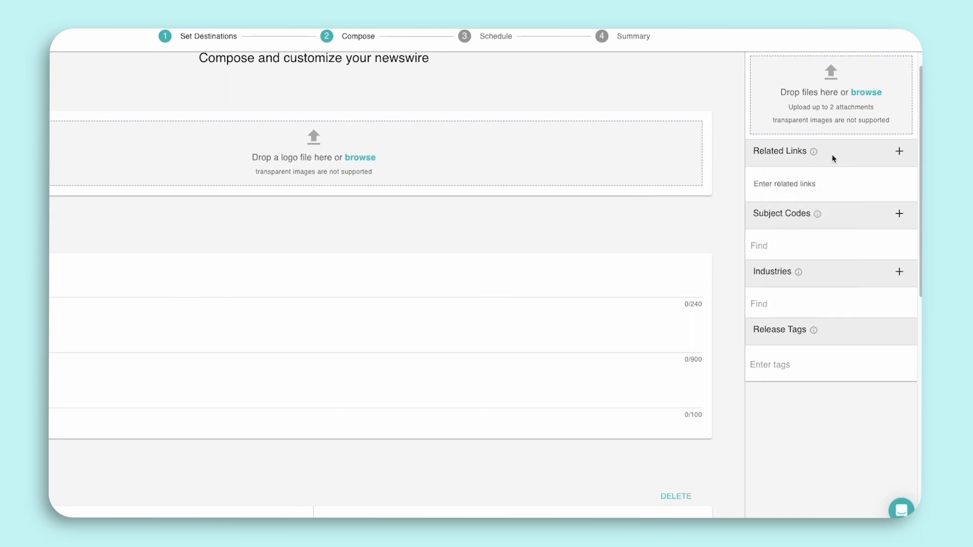
{"action": "left_click", "coordinate": [900, 151]}
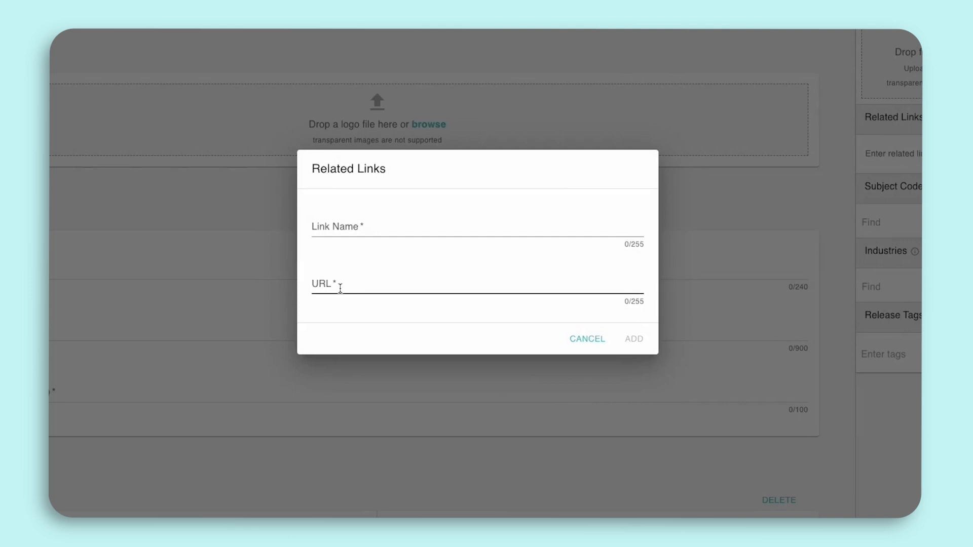
{"action": "left_click", "coordinate": [584, 340]}
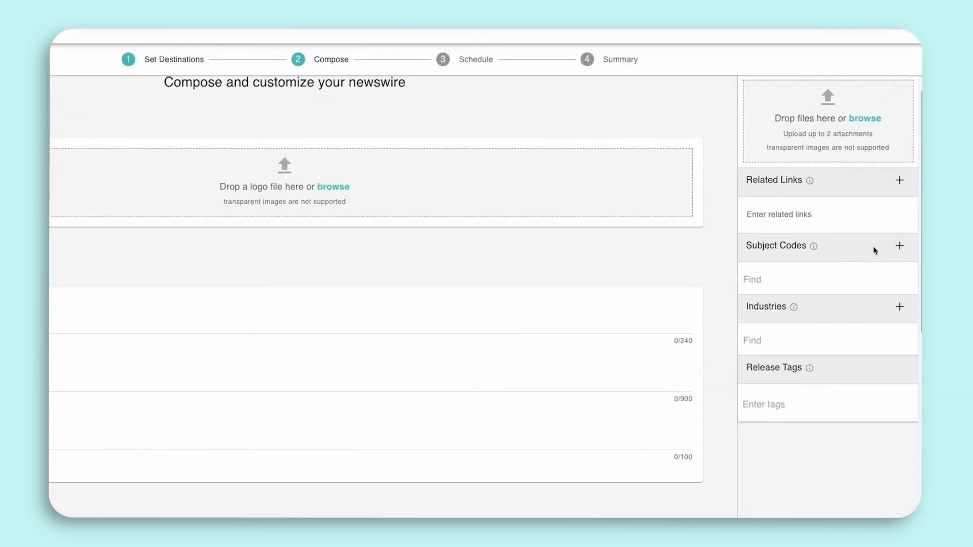
Add the Company Announcement subject code to the newswire, and remove it again
{"action": "left_click", "coordinate": [900, 247]}
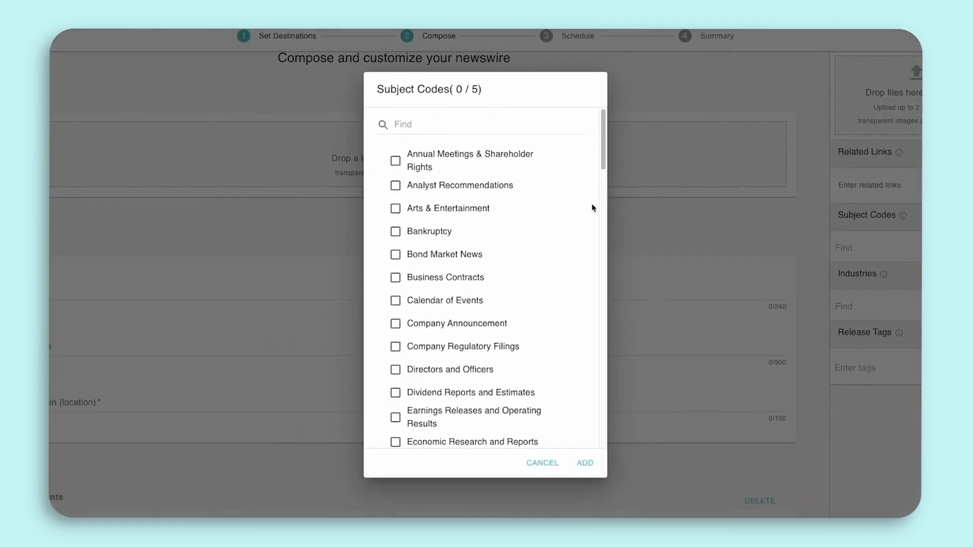
{"action": "scroll", "coordinate": [445, 272], "scroll_direction": "down", "scroll_amount": 1}
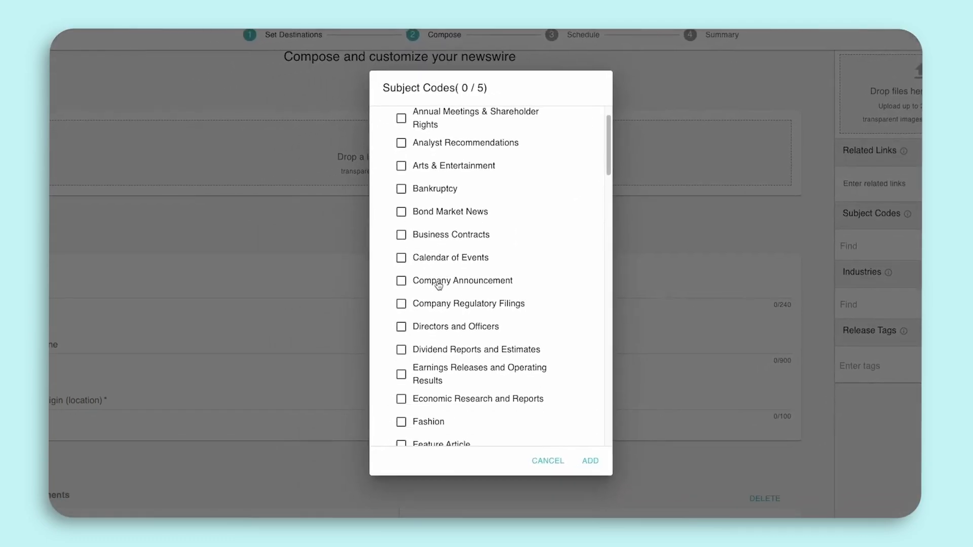
{"action": "left_click", "coordinate": [439, 284]}
{"action": "left_click", "coordinate": [590, 461]}
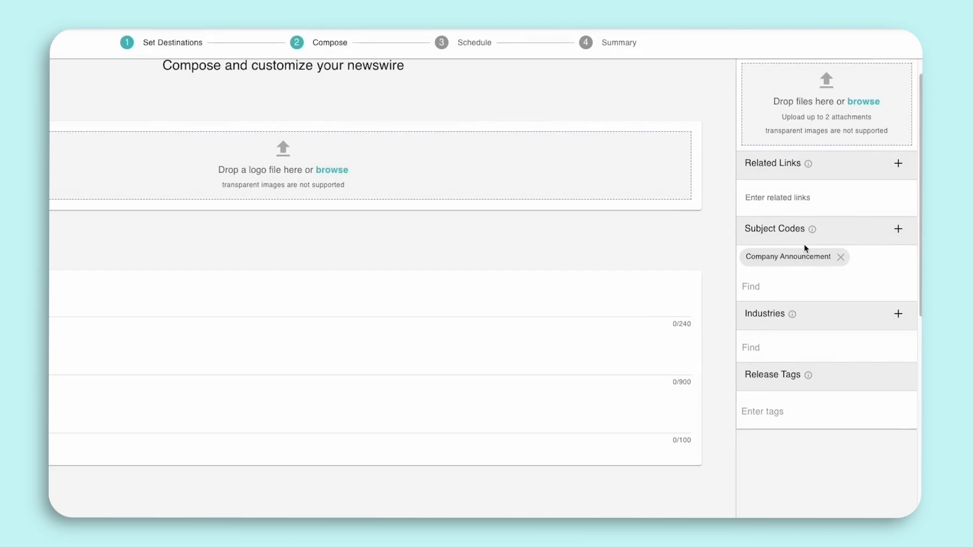
{"action": "left_click", "coordinate": [841, 257]}
Add the industry Technology (General) from the USA list to the newswire, and remove it again
{"action": "left_click", "coordinate": [895, 292]}
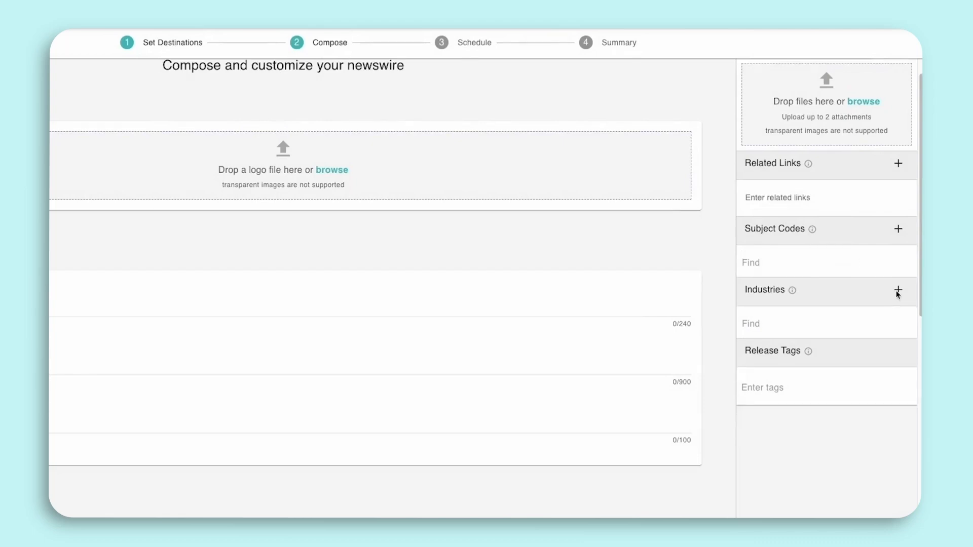
{"action": "scroll", "coordinate": [469, 218], "scroll_direction": "down", "scroll_amount": 10}
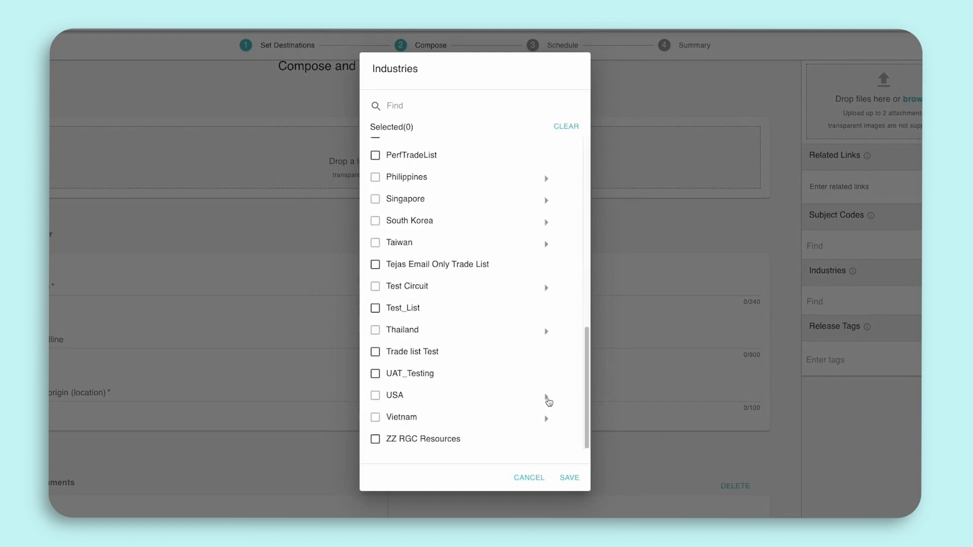
{"action": "left_click", "coordinate": [546, 397]}
{"action": "scroll", "coordinate": [488, 220], "scroll_direction": "down", "scroll_amount": 15}
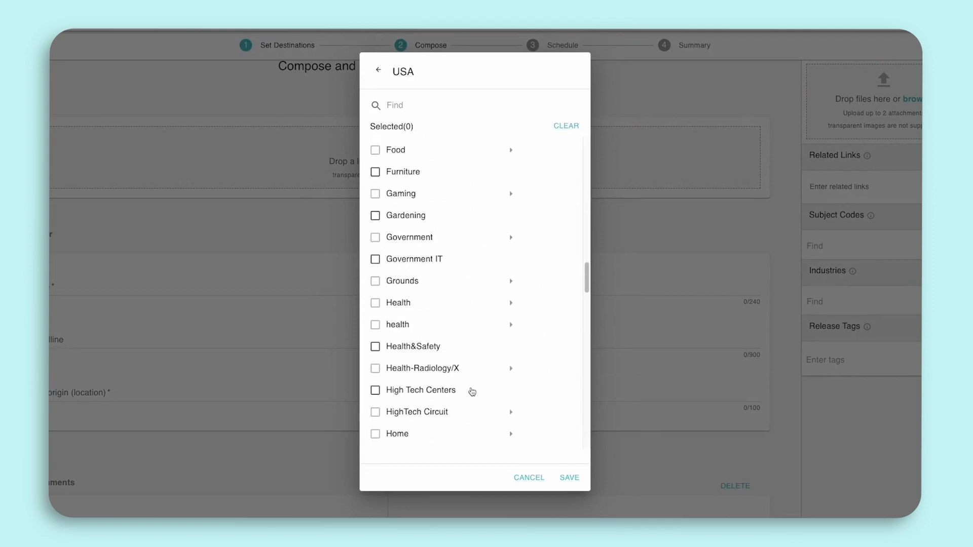
{"action": "scroll", "coordinate": [472, 388], "scroll_direction": "down", "scroll_amount": 15}
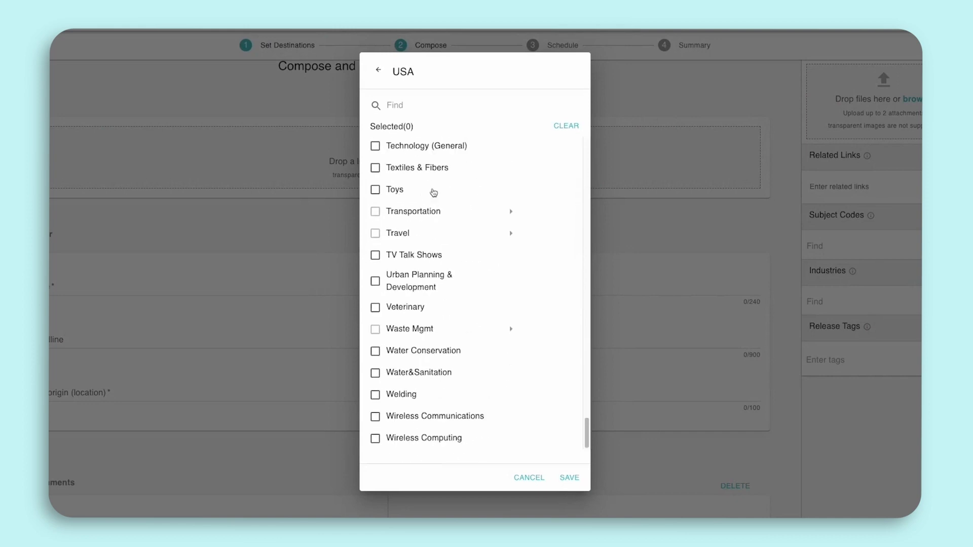
{"action": "scroll", "coordinate": [433, 203], "scroll_direction": "up", "scroll_amount": 1}
{"action": "left_click", "coordinate": [375, 163]}
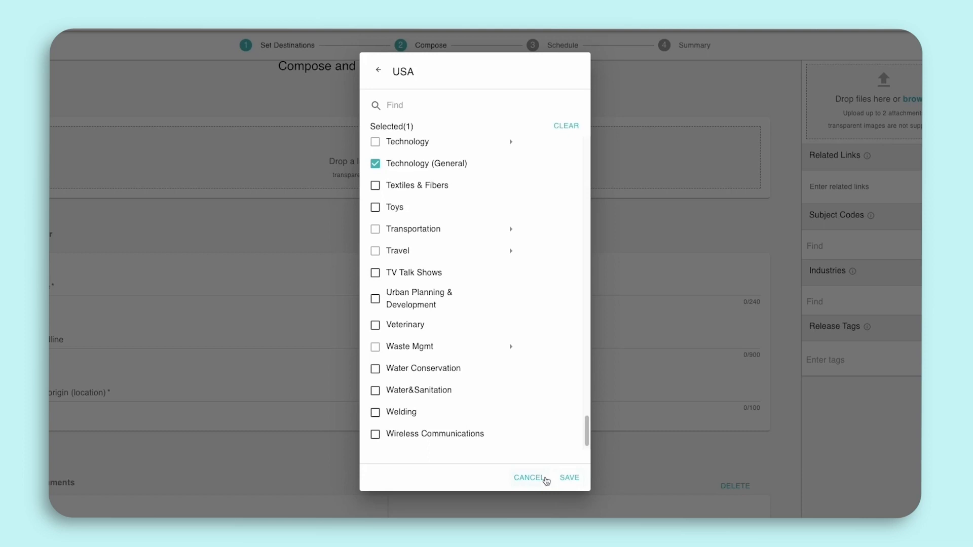
{"action": "left_click", "coordinate": [569, 484]}
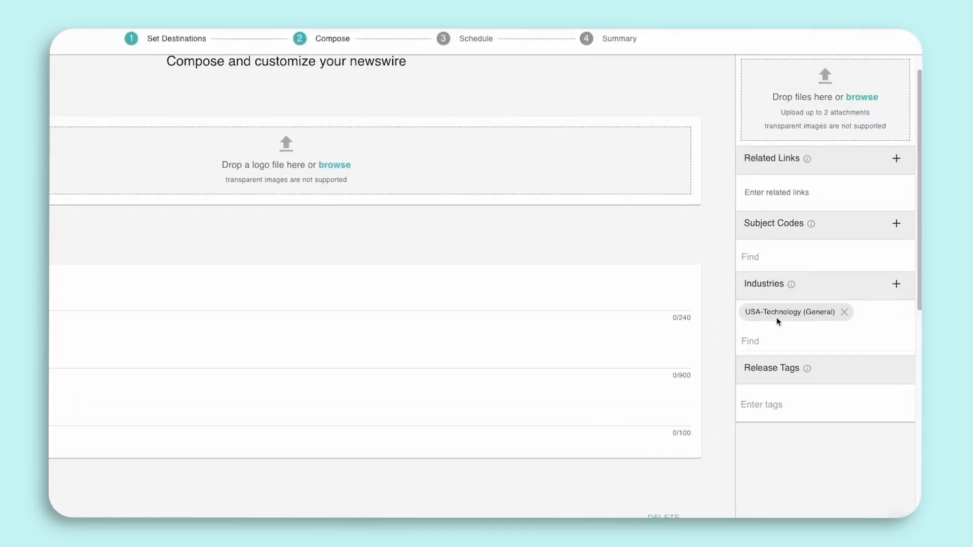
{"action": "mouse_move", "coordinate": [807, 373]}
{"action": "left_click", "coordinate": [846, 315]}
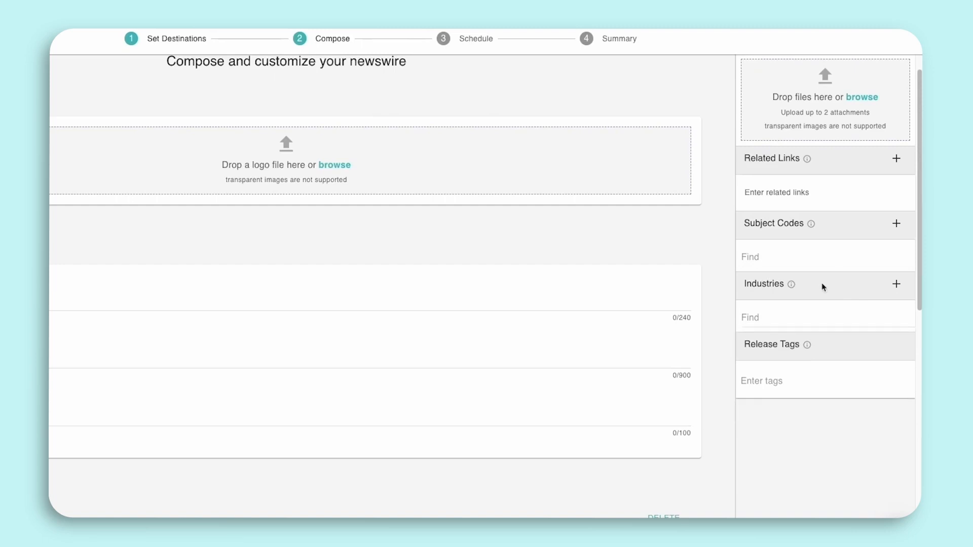
Preview the composed newswire release and return to the Compose stage
{"action": "scroll", "coordinate": [747, 304], "scroll_direction": "down", "scroll_amount": 1}
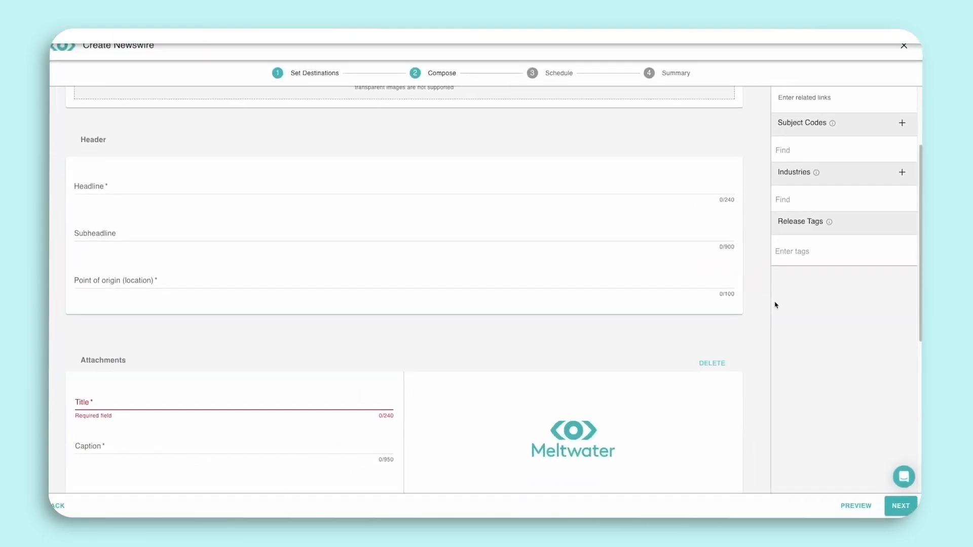
{"action": "scroll", "coordinate": [748, 319], "scroll_direction": "up", "scroll_amount": 3}
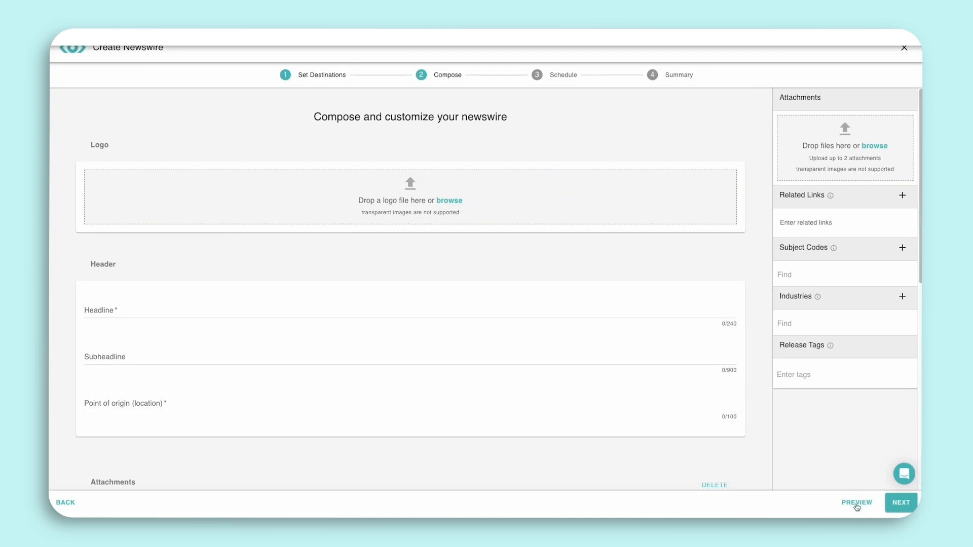
{"action": "left_click", "coordinate": [857, 503]}
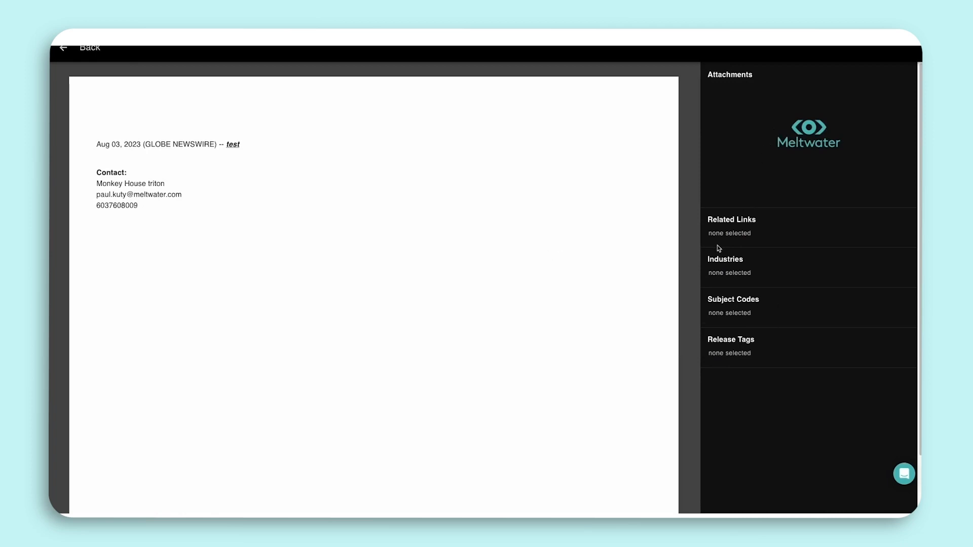
{"action": "left_click", "coordinate": [64, 49]}
Proceed to the Schedule stage and try Send as soon as possible, Save as a draft, and Schedule date and time
{"action": "scroll", "coordinate": [587, 250], "scroll_direction": "down", "scroll_amount": 4}
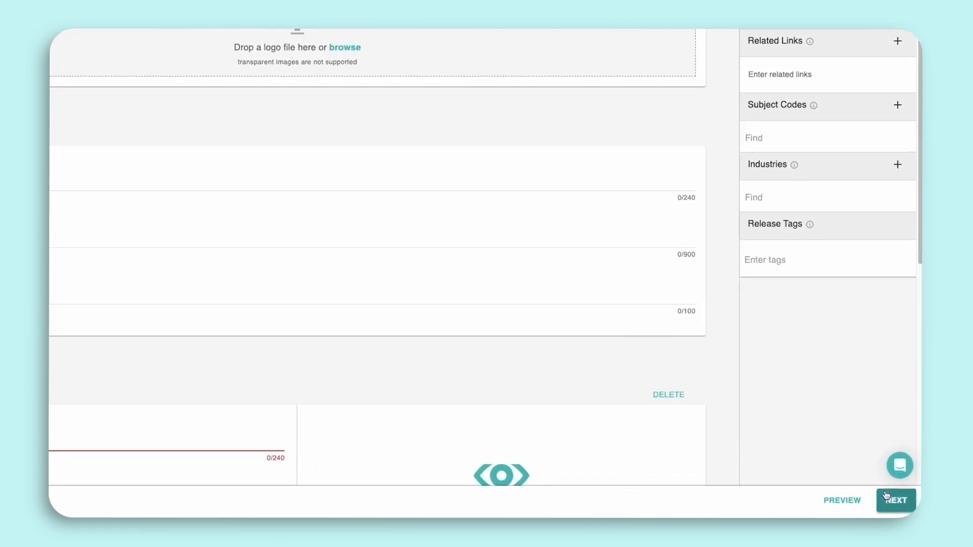
{"action": "left_click", "coordinate": [900, 502]}
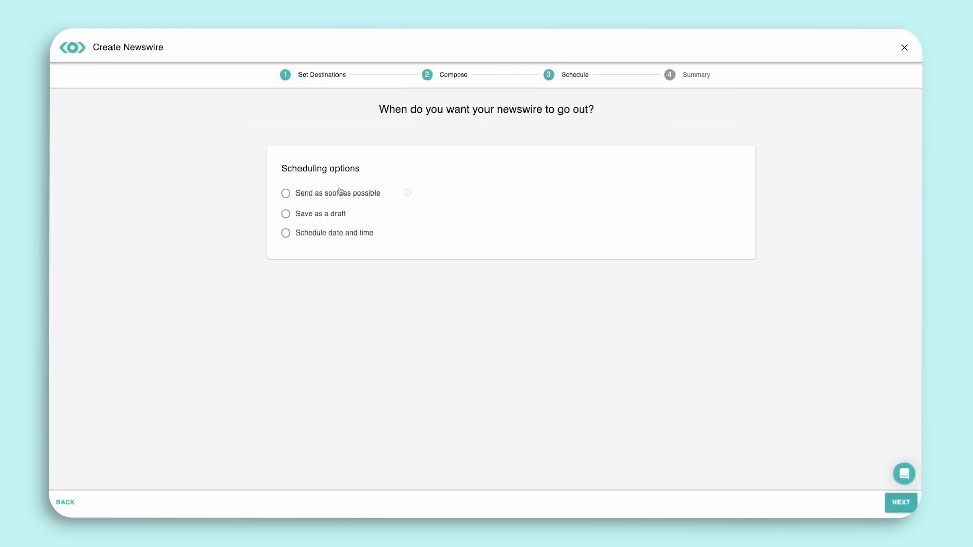
{"action": "left_click", "coordinate": [321, 196]}
{"action": "left_click", "coordinate": [311, 216]}
{"action": "left_click", "coordinate": [307, 235]}
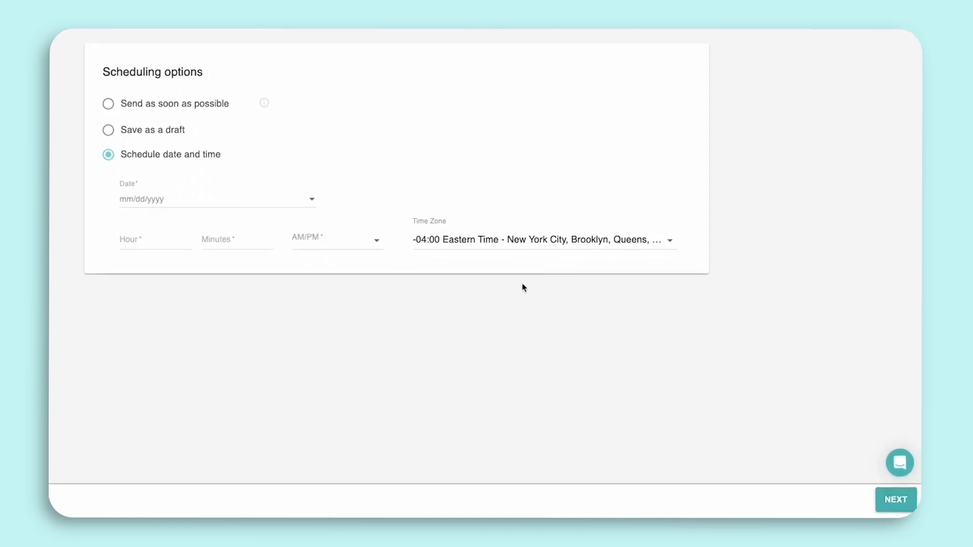
Set the newswire's scheduling option to Save as a draft, and save the draft from the Summary stage
{"action": "left_click", "coordinate": [185, 143]}
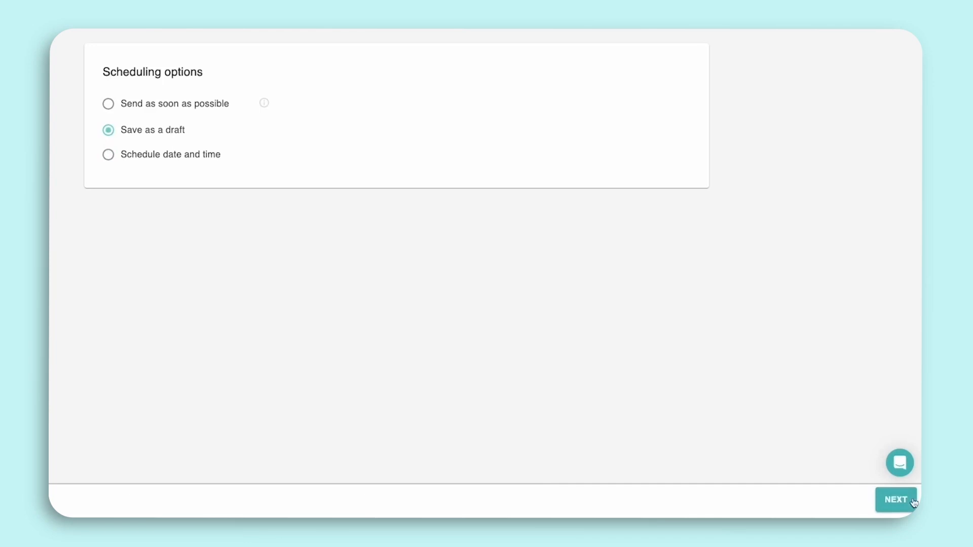
{"action": "left_click", "coordinate": [895, 500]}
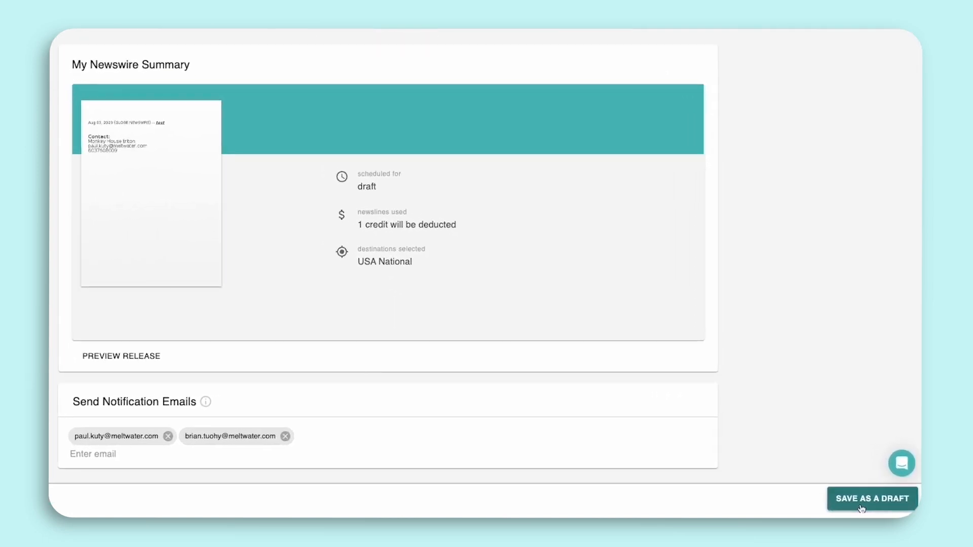
{"action": "left_click", "coordinate": [862, 500]}
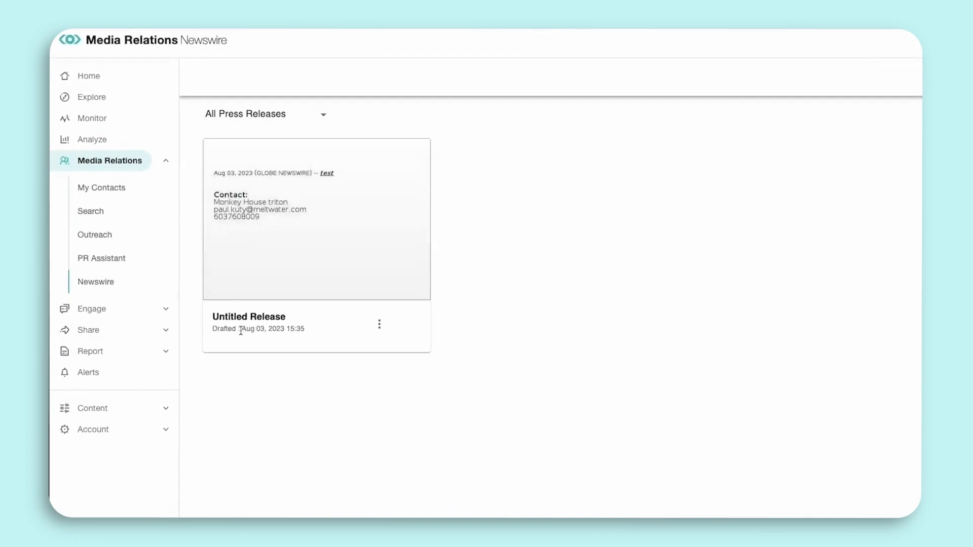
Inspect the edit option and the other actions available for the drafted Untitled Release
{"action": "mouse_move", "coordinate": [280, 233]}
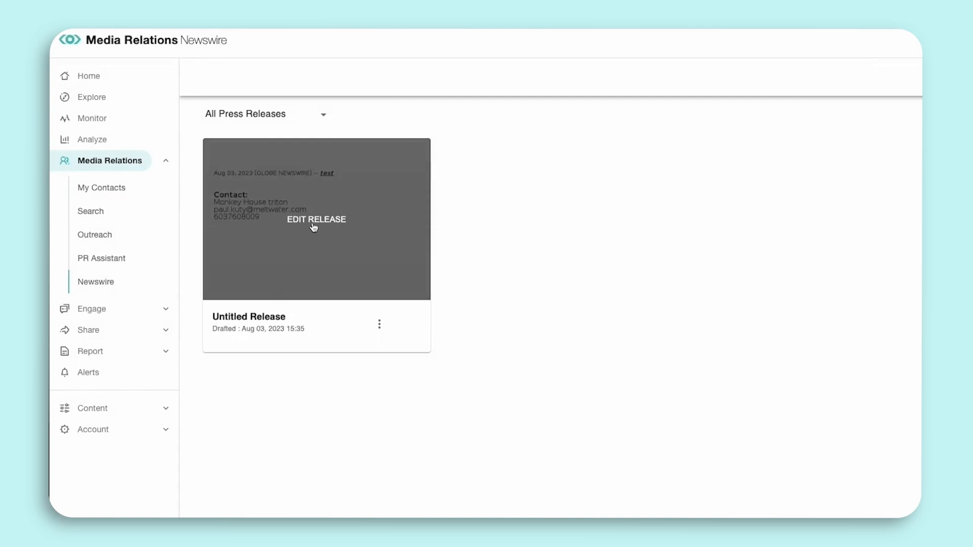
{"action": "left_click", "coordinate": [378, 326]}
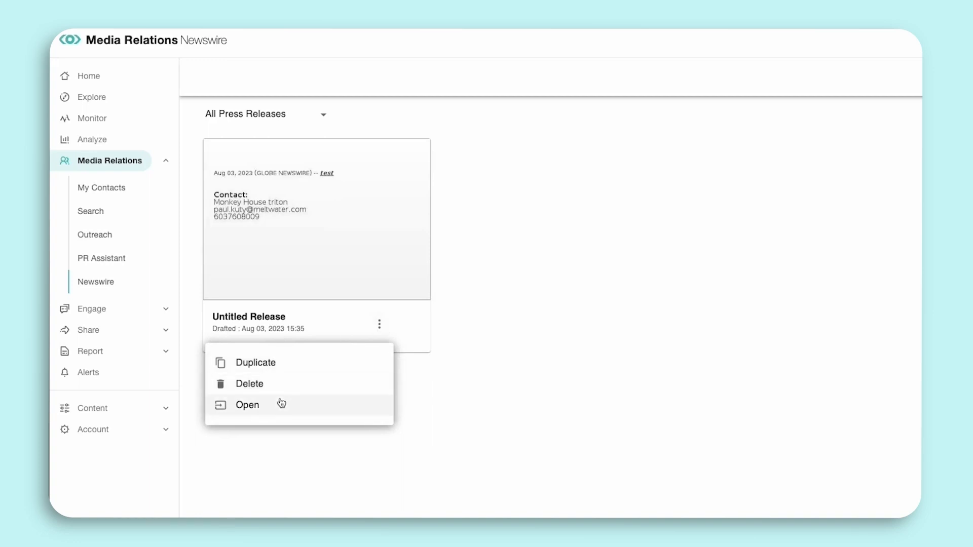
Review the press release status filters, show only Drafted releases, and restore All Press Releases
{"action": "left_click", "coordinate": [279, 116]}
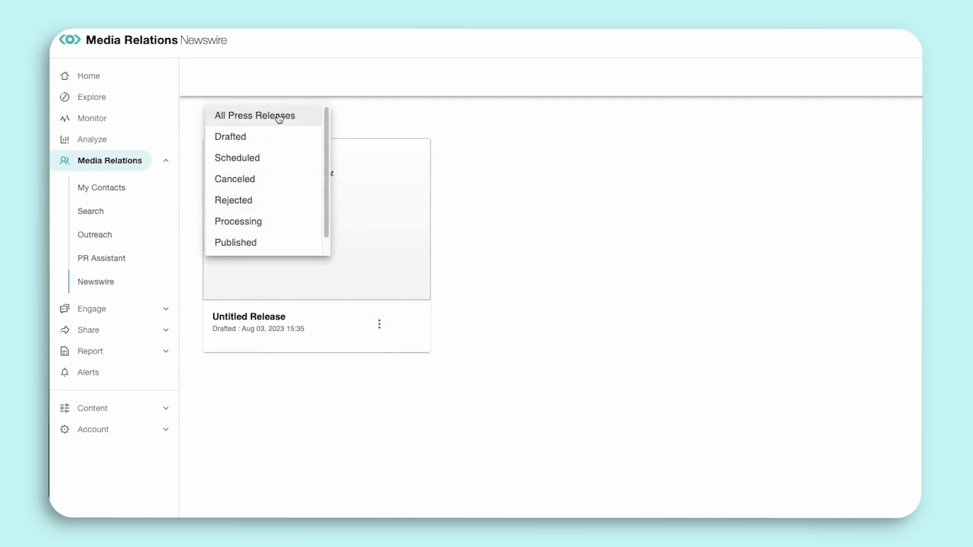
{"action": "left_click", "coordinate": [363, 118]}
{"action": "left_click", "coordinate": [296, 115]}
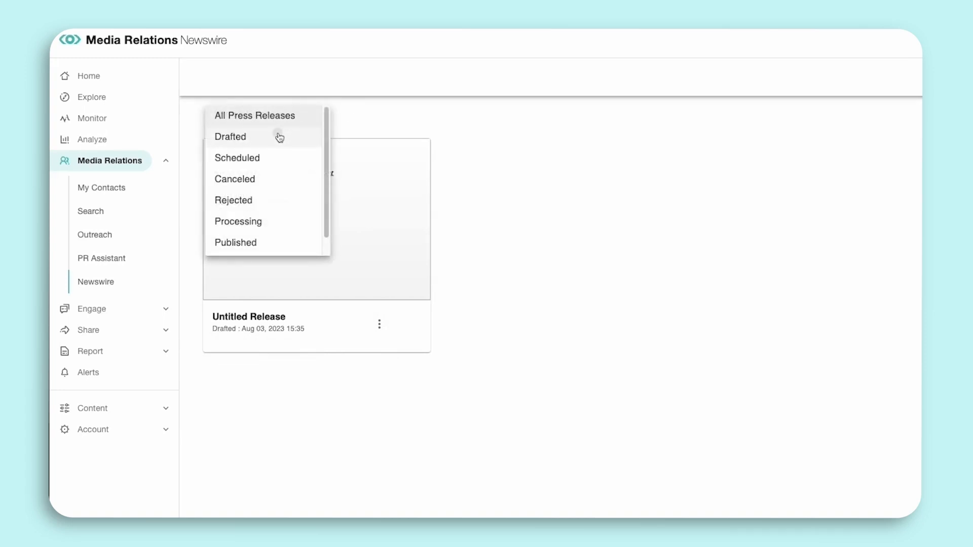
{"action": "left_click", "coordinate": [281, 136]}
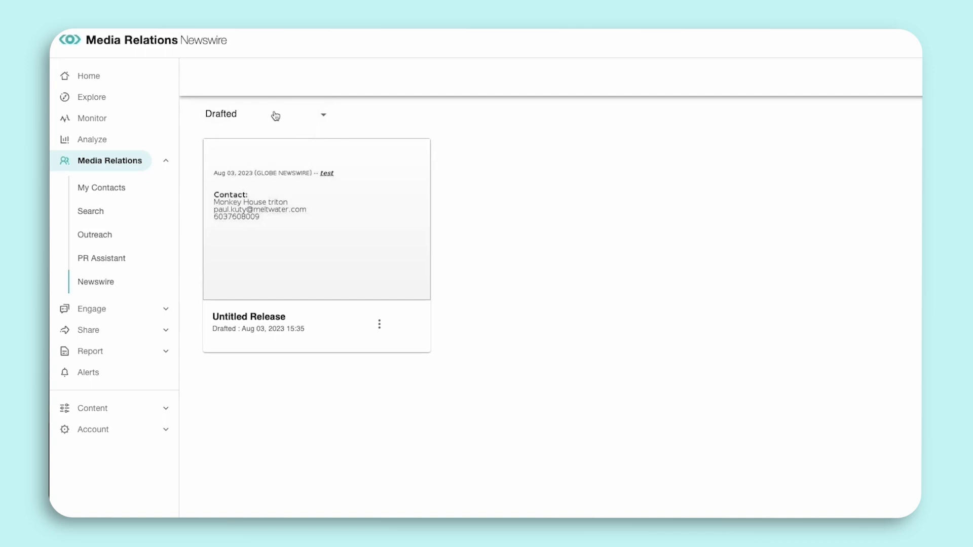
{"action": "left_click", "coordinate": [275, 116]}
{"action": "left_click", "coordinate": [273, 114]}
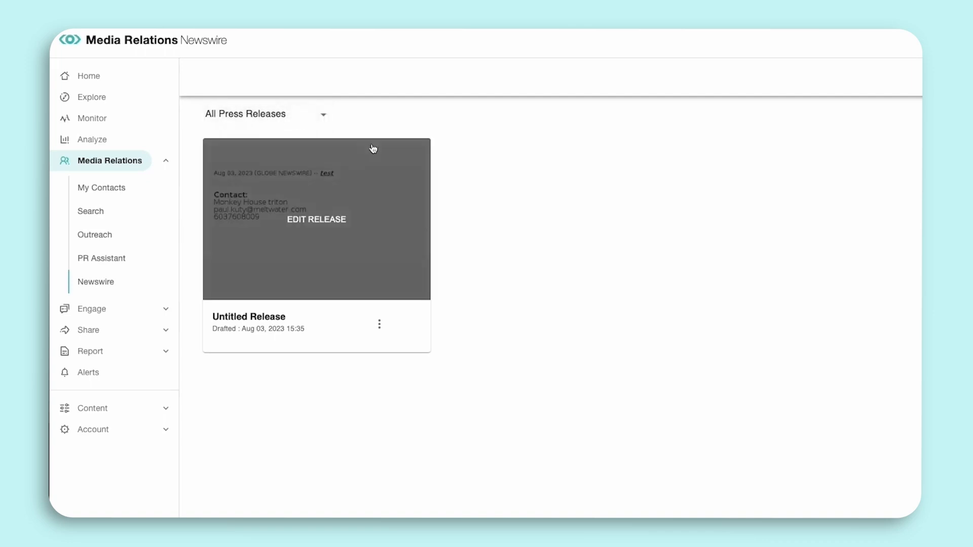